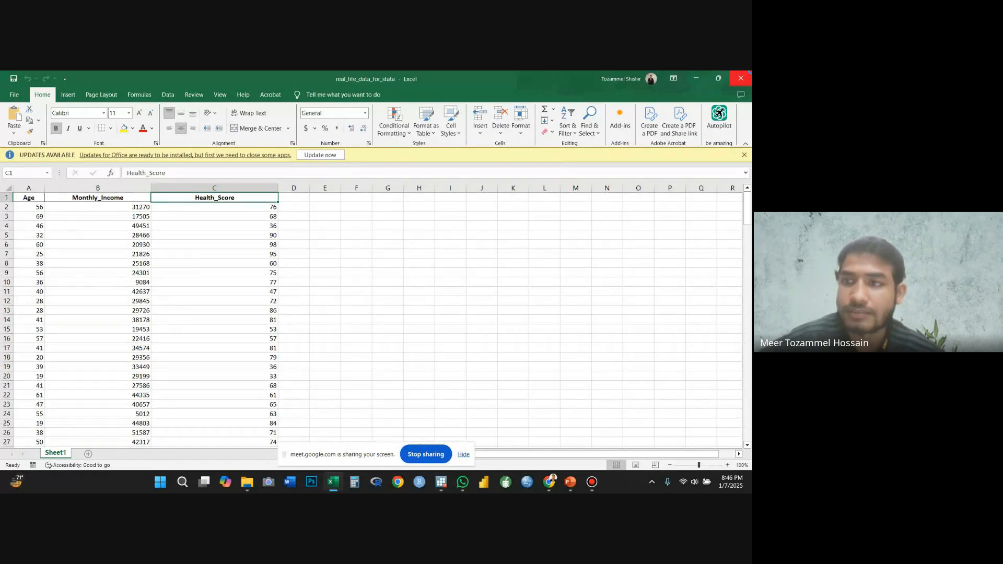
- Switch from the Excel workbook to Stata and highlight the executed import excel command in the results
click(697, 78)
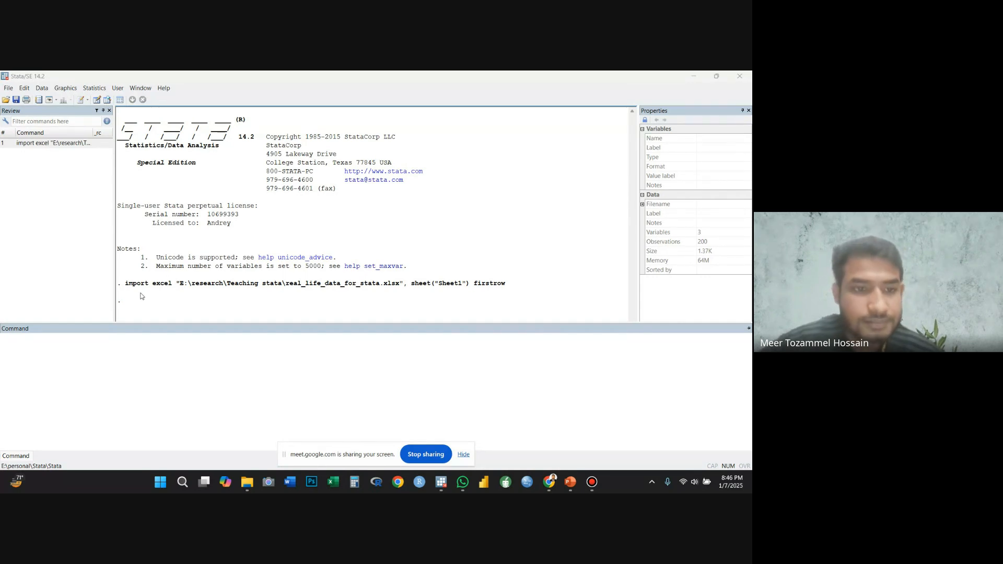
double_click(125, 284)
drag(119, 284, 511, 285)
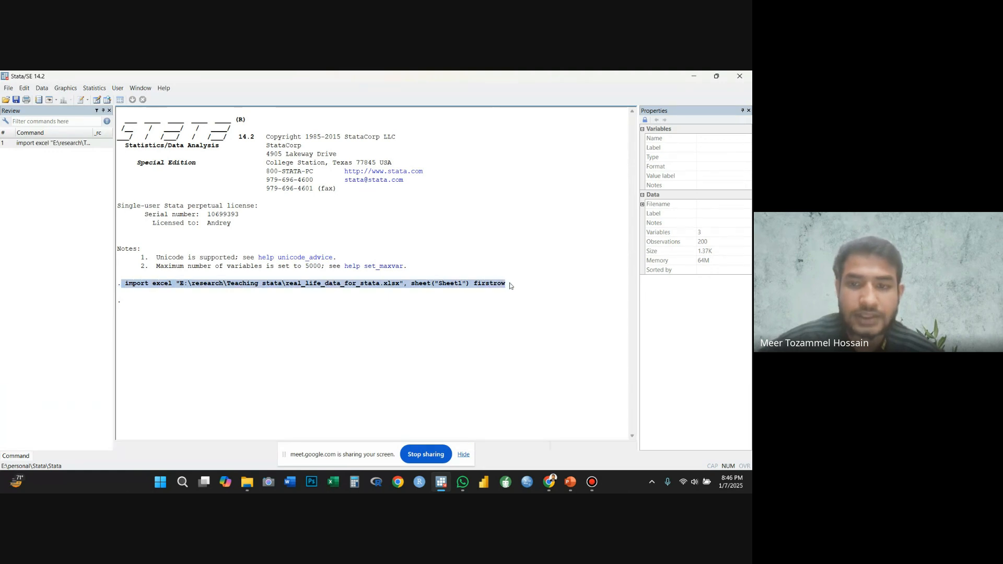
click(16, 456)
- Import Sheet1 of real_life_data_for_stata.xlsx from the Teaching stata folder, using the first row as variable names and replacing the data in memory
click(8, 88)
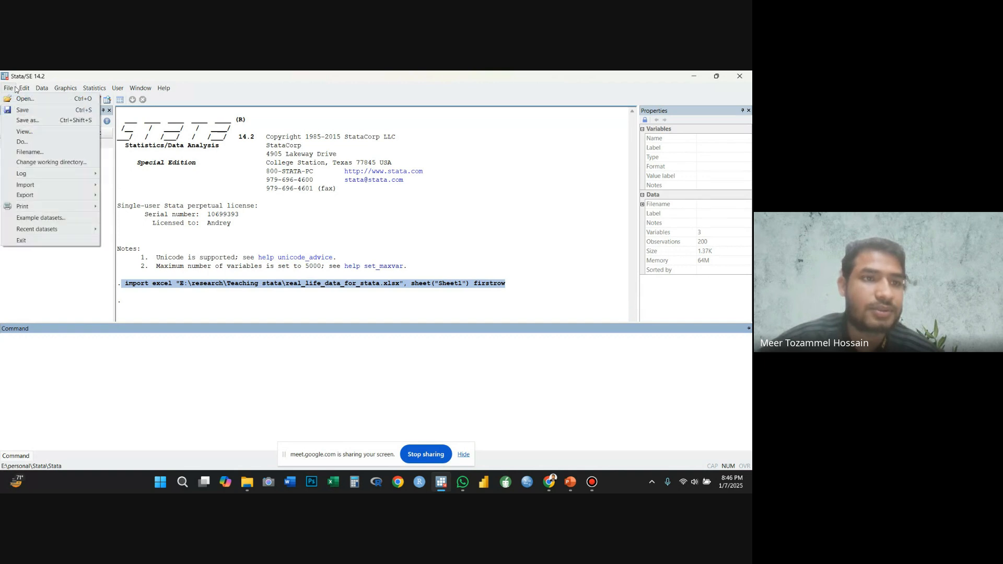
mouse_move(24, 88)
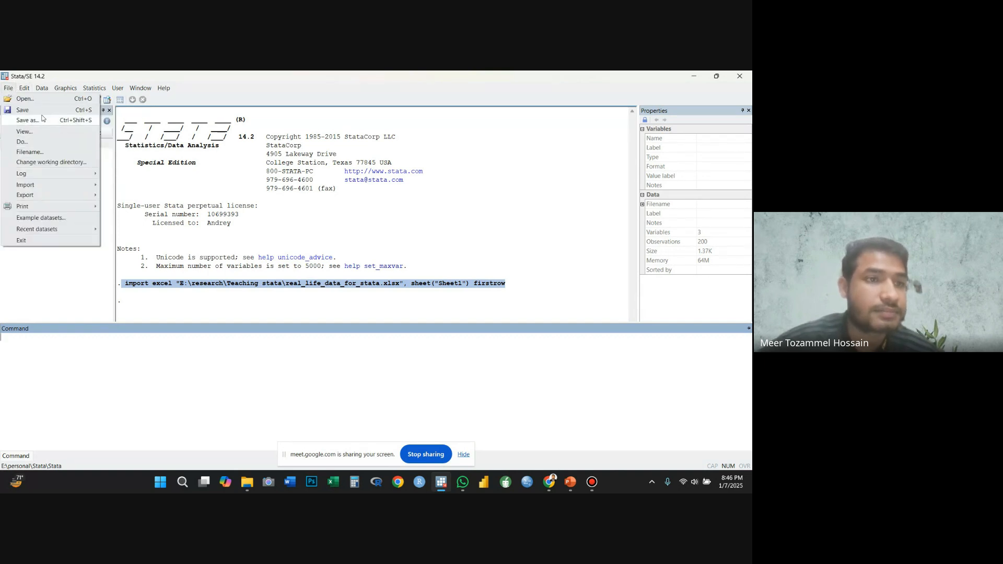
mouse_move(81, 185)
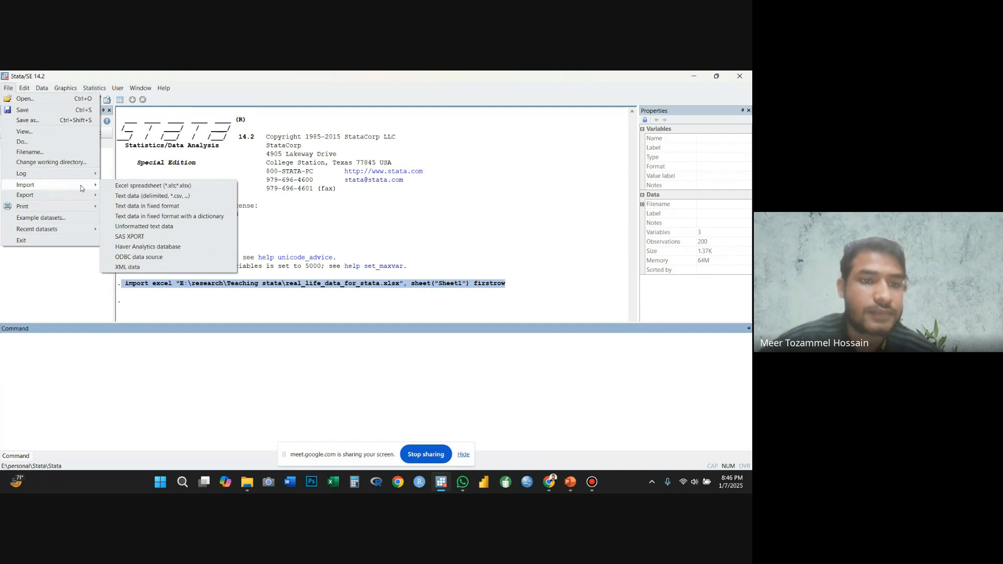
click(134, 187)
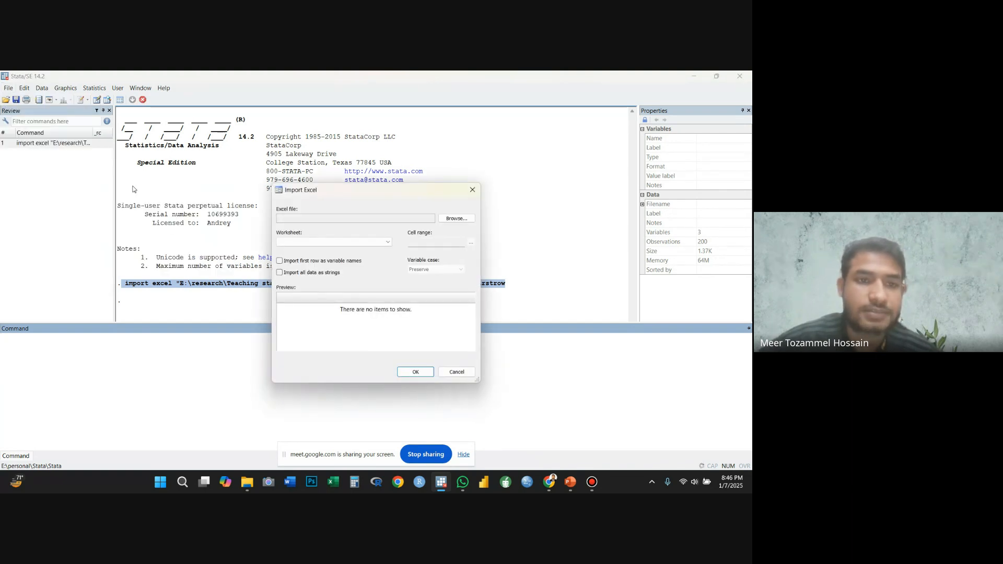
click(467, 222)
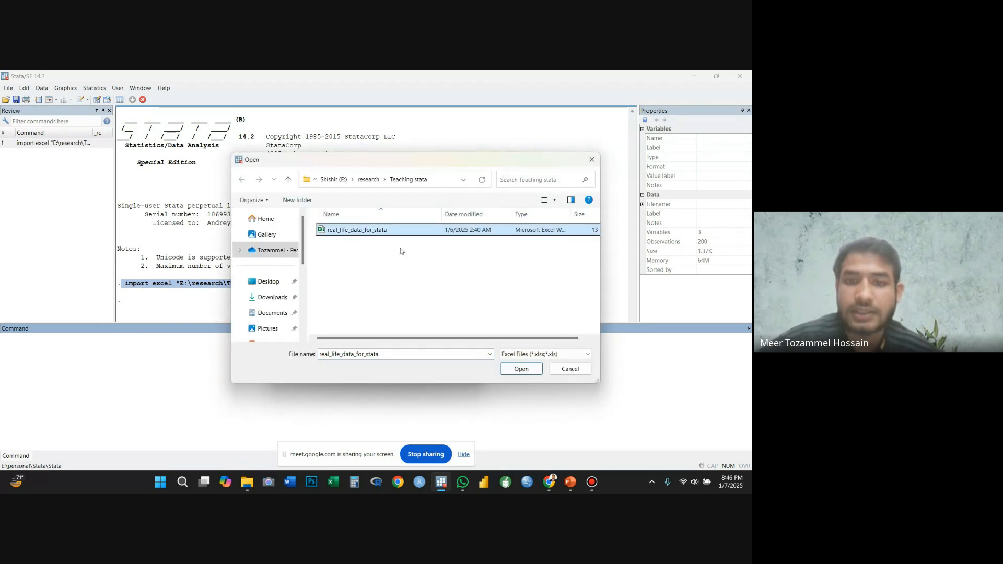
click(521, 369)
click(280, 261)
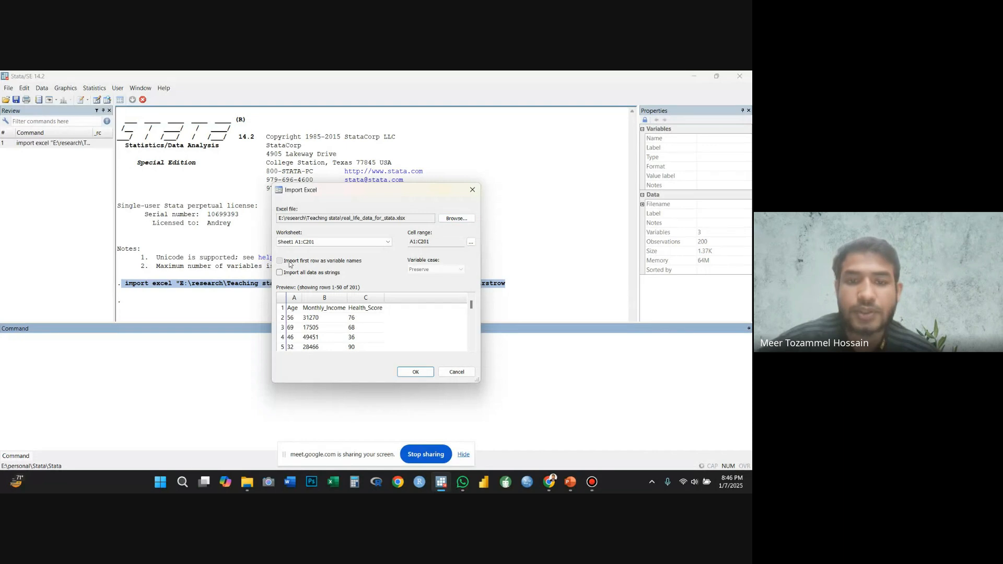
click(417, 372)
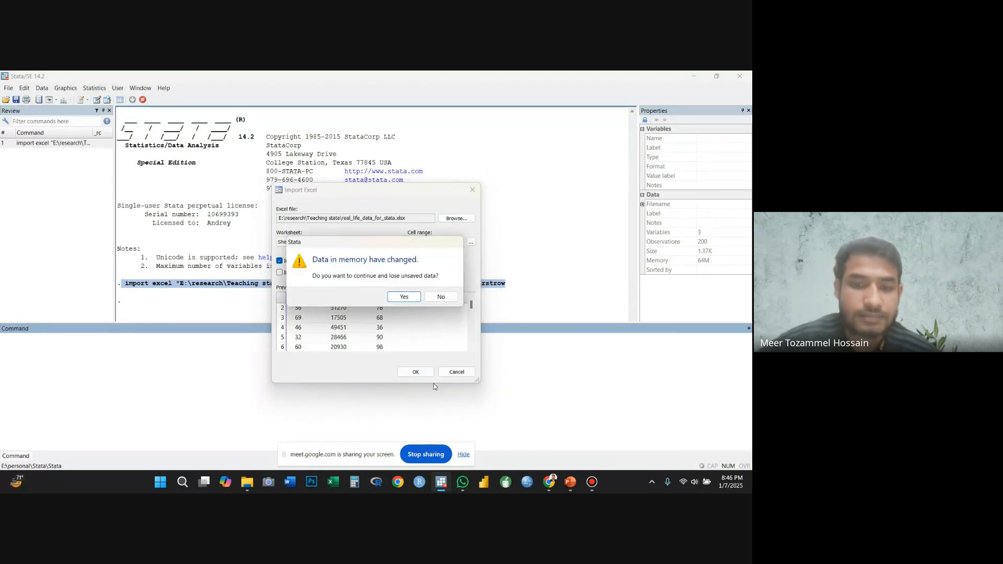
click(408, 301)
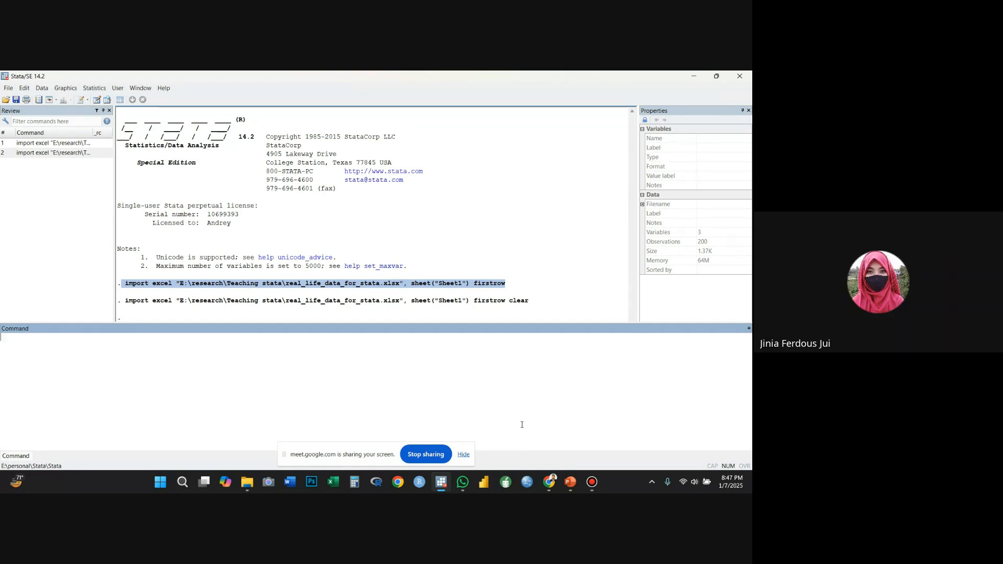
mouse_move(569, 481)
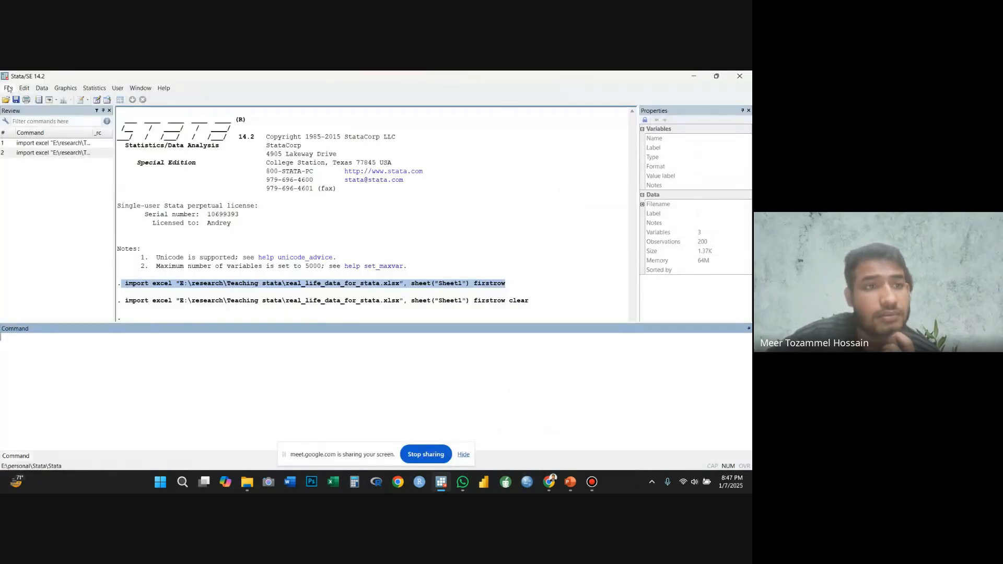
click(9, 88)
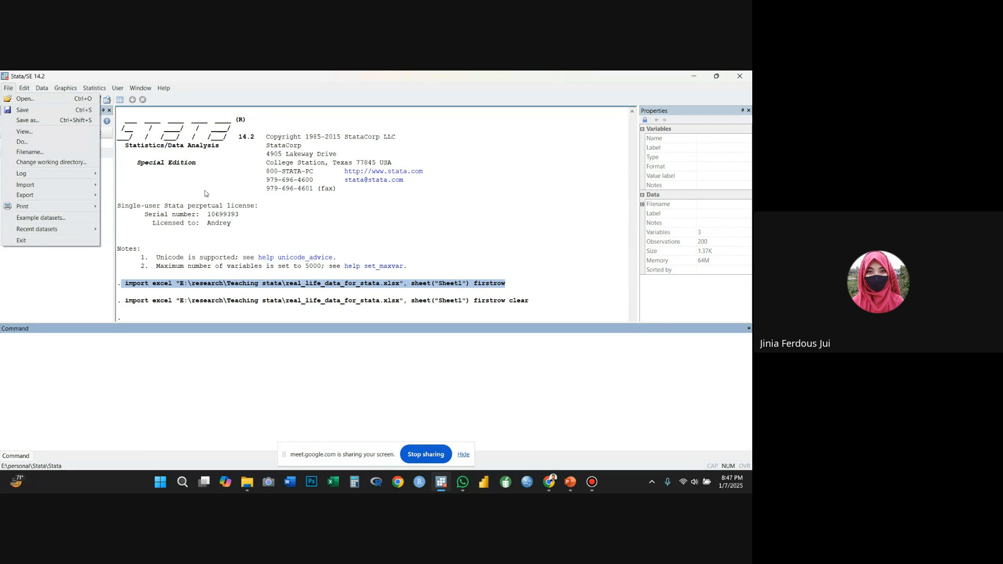
click(228, 211)
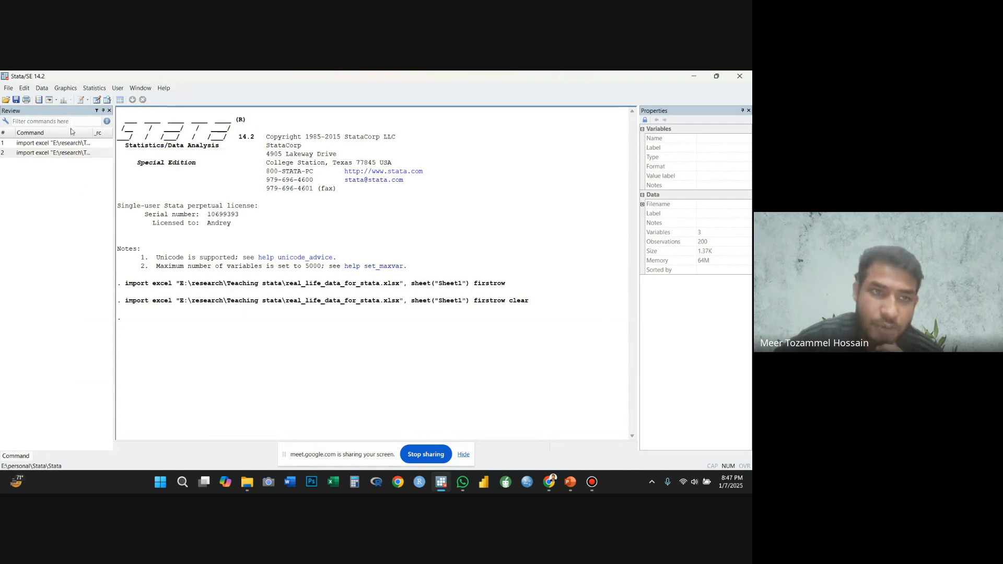
- Plot a histogram of Age with a bin width of 5 by running a histogram command
click(14, 456)
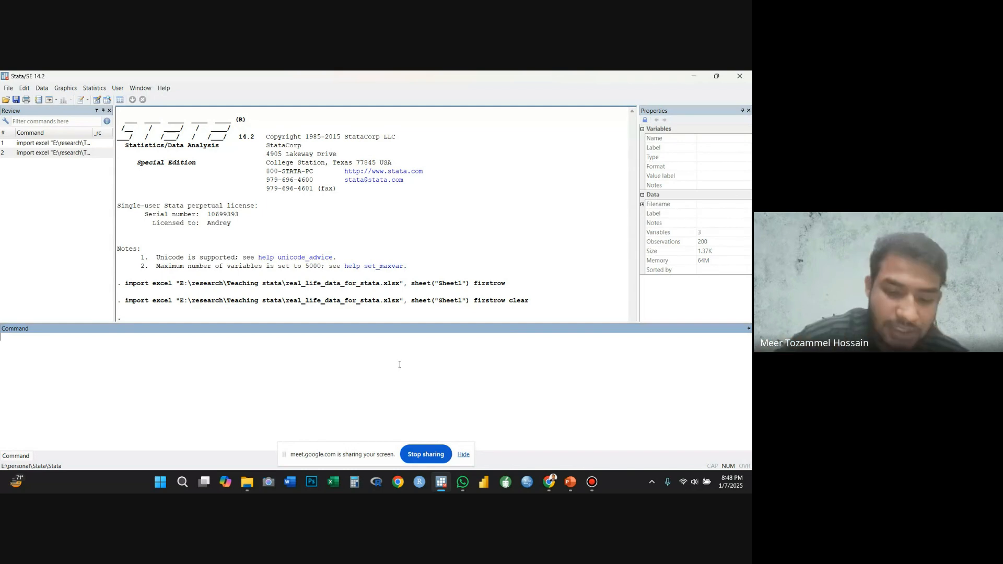
text(histogram)
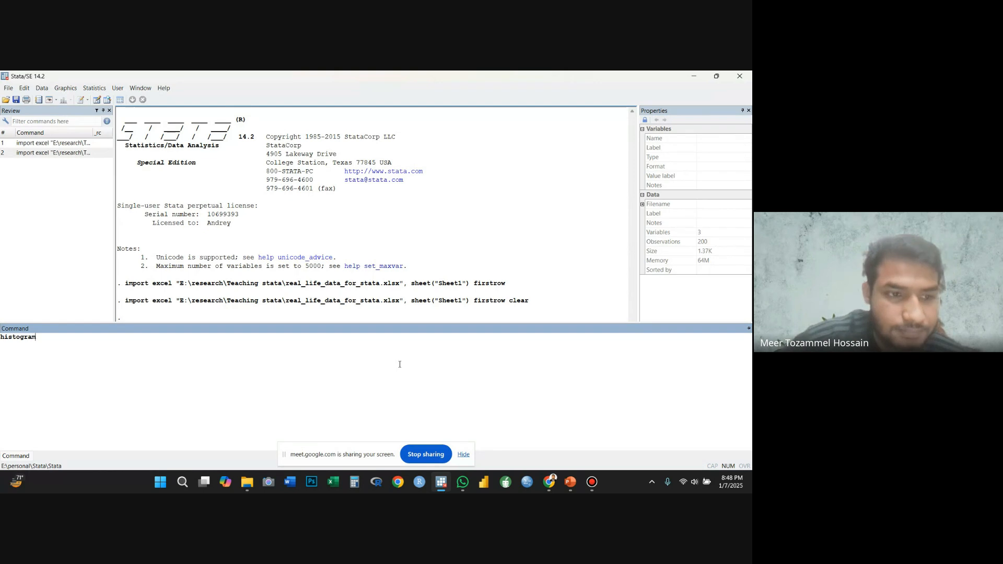
text( Age)
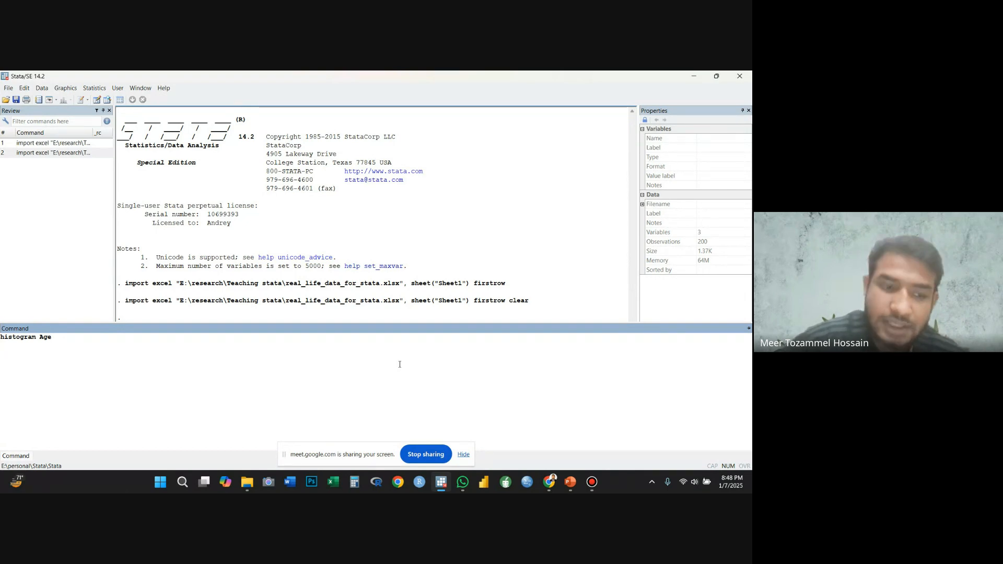
text(,)
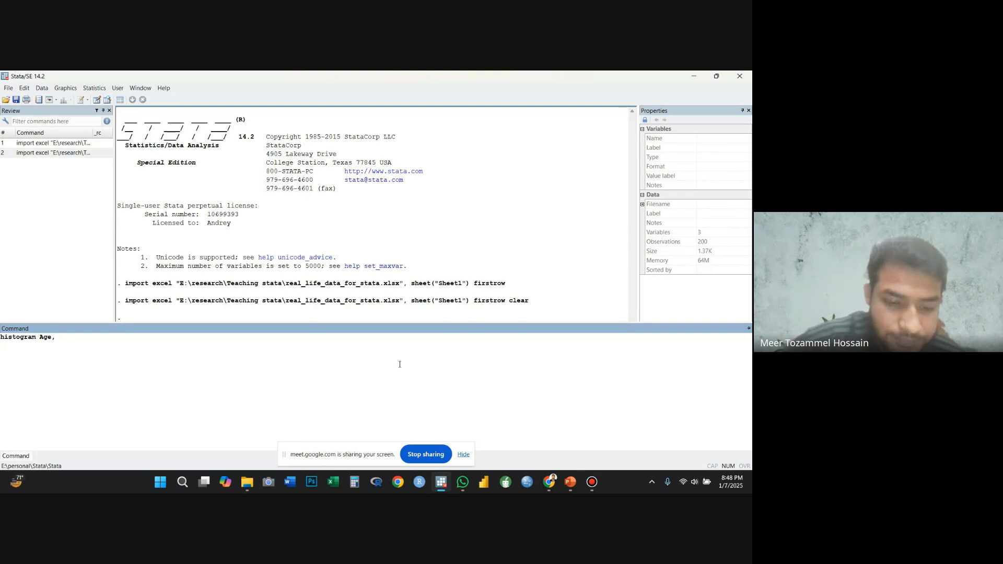
text( wid)
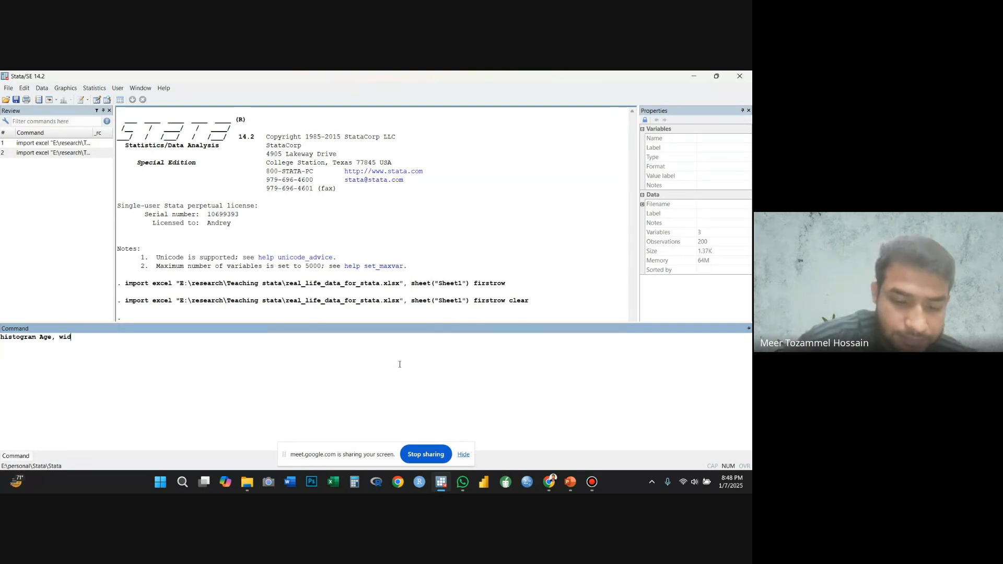
text(th())
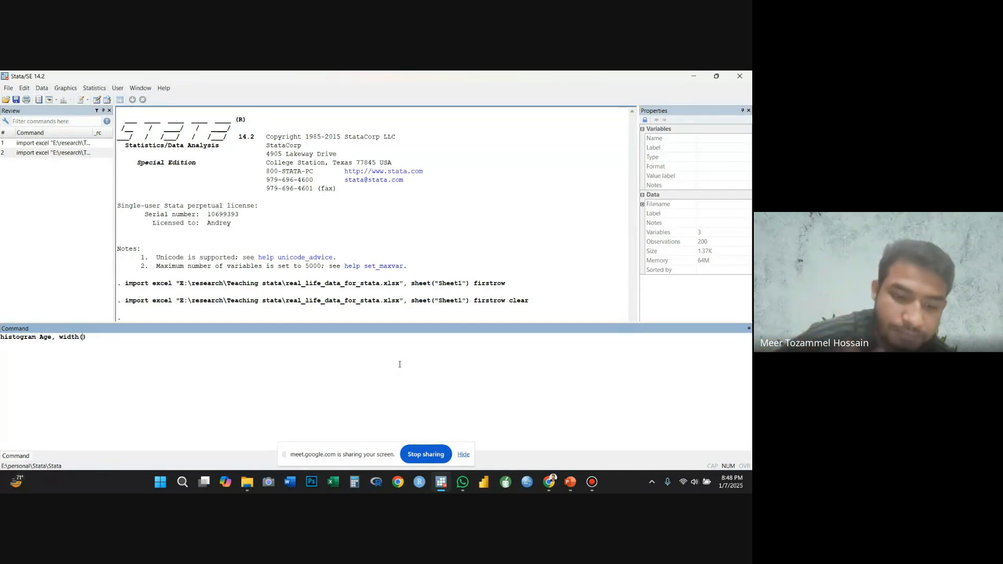
text(5)
key(Return)
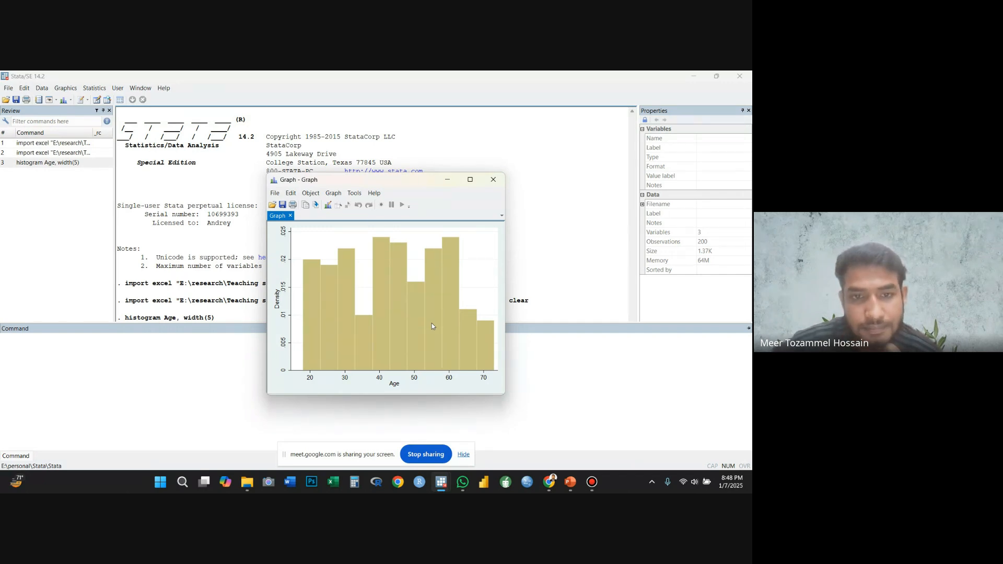
- Reuse the previous Age histogram command and rerun it with the title "Histogram of Age"
mouse_move(548, 482)
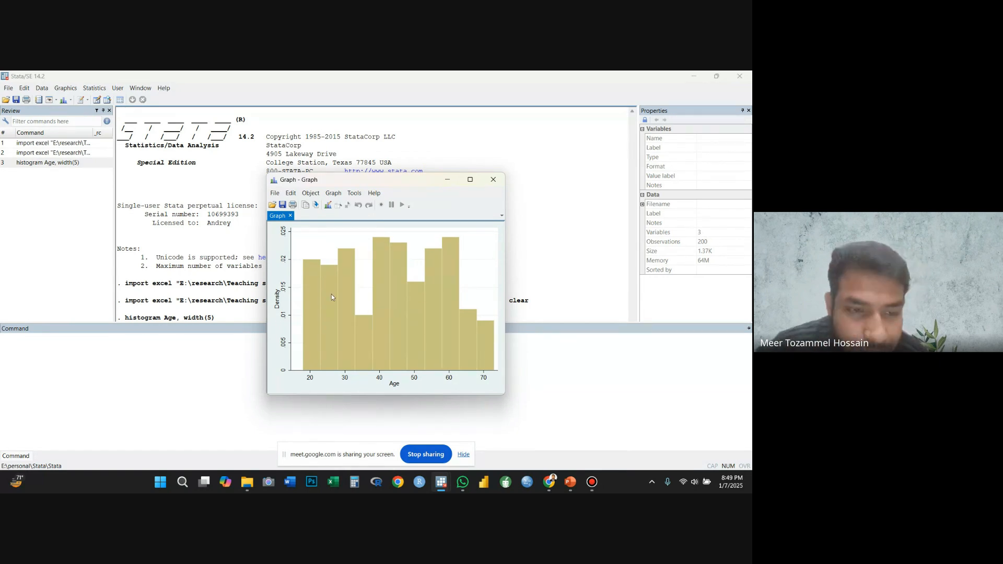
click(211, 361)
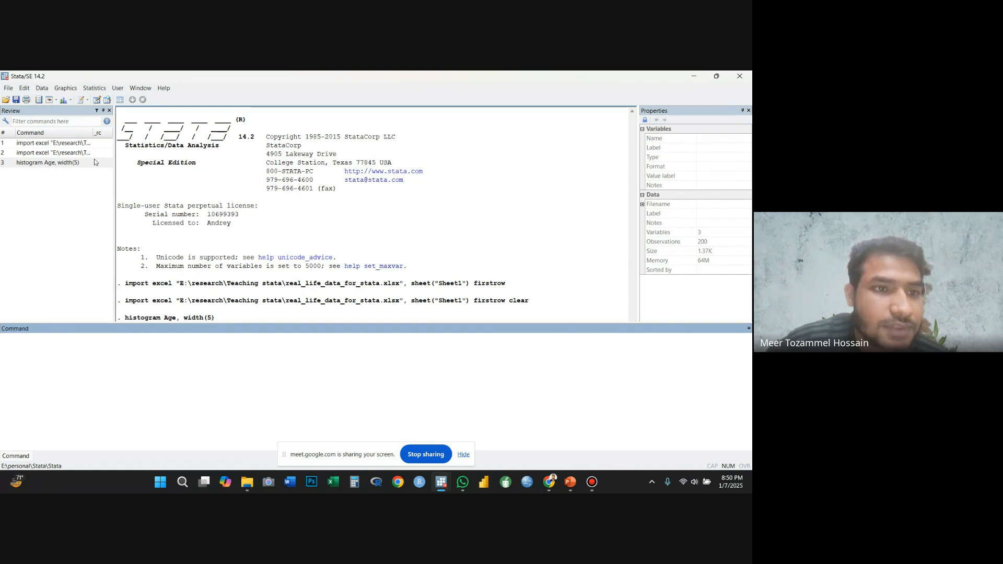
key(Page_Up)
click(135, 348)
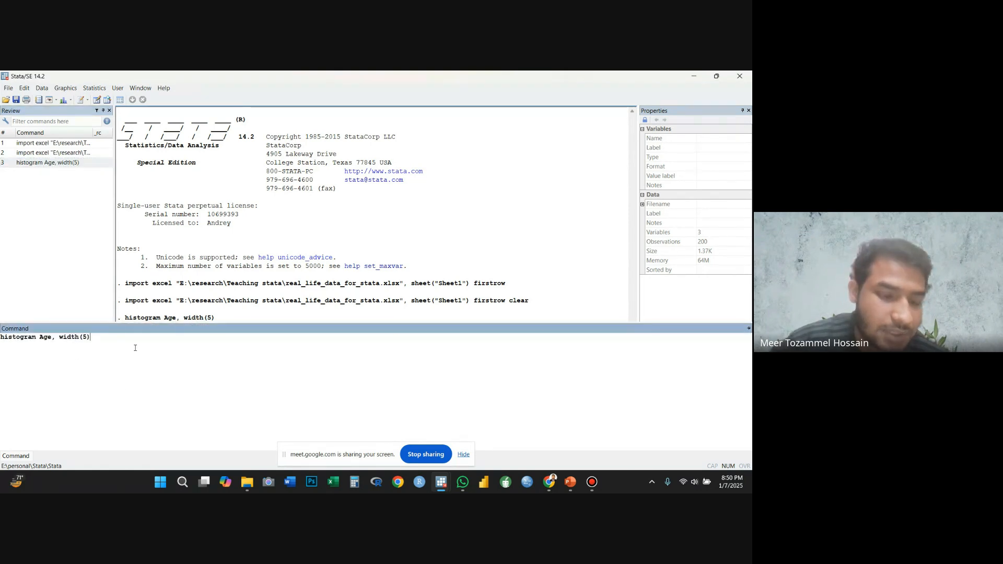
text(ti)
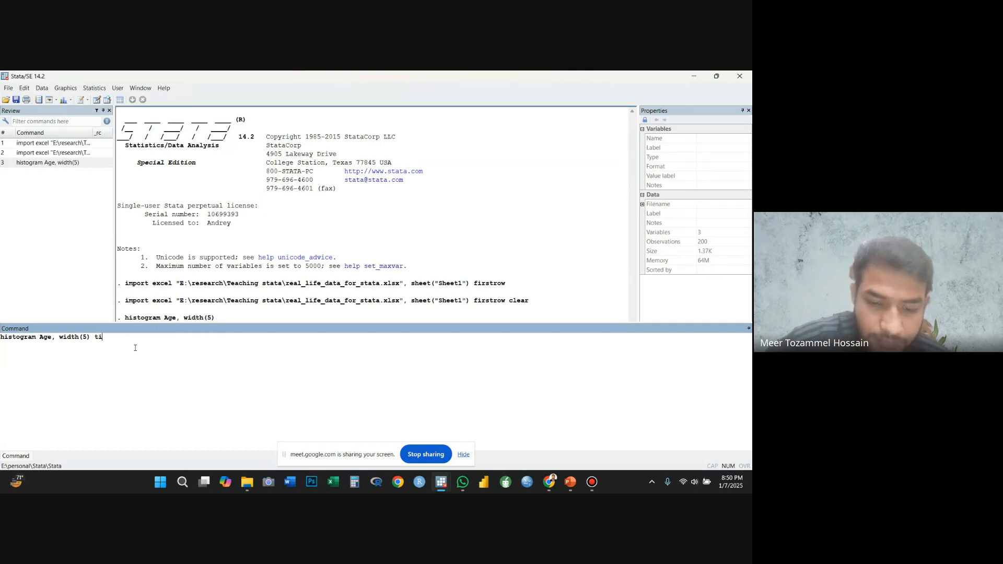
text(lle)
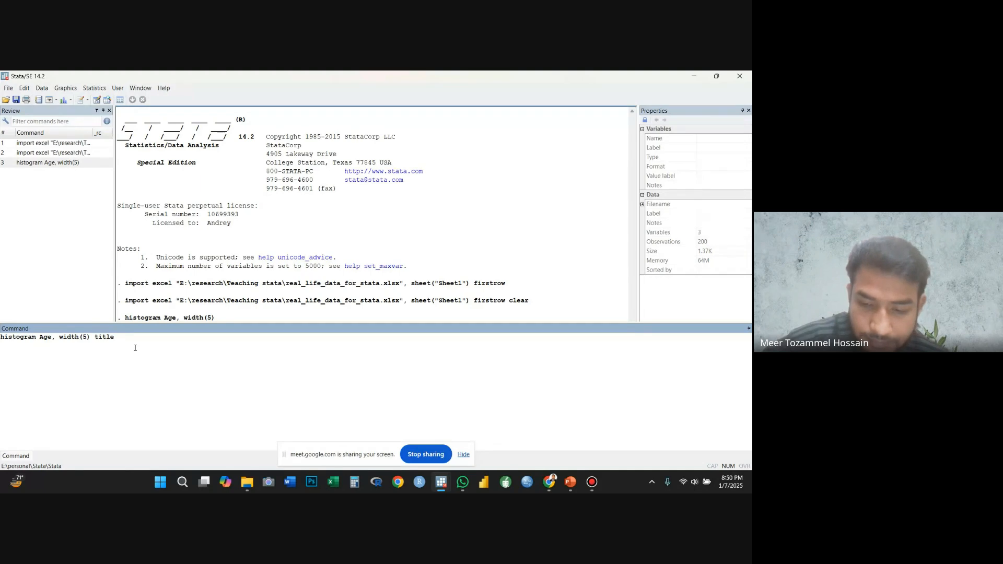
text(())
key(Left)
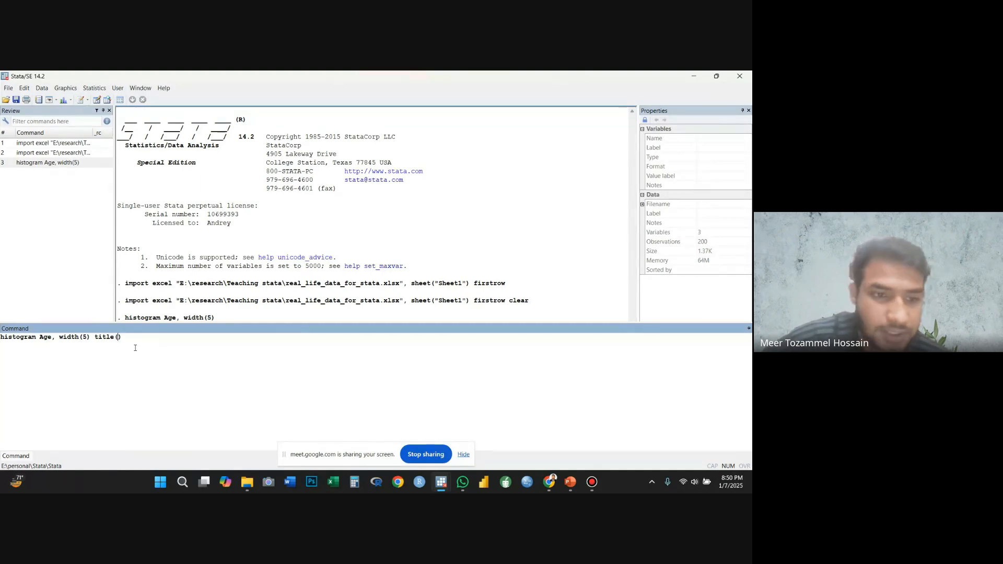
text("")
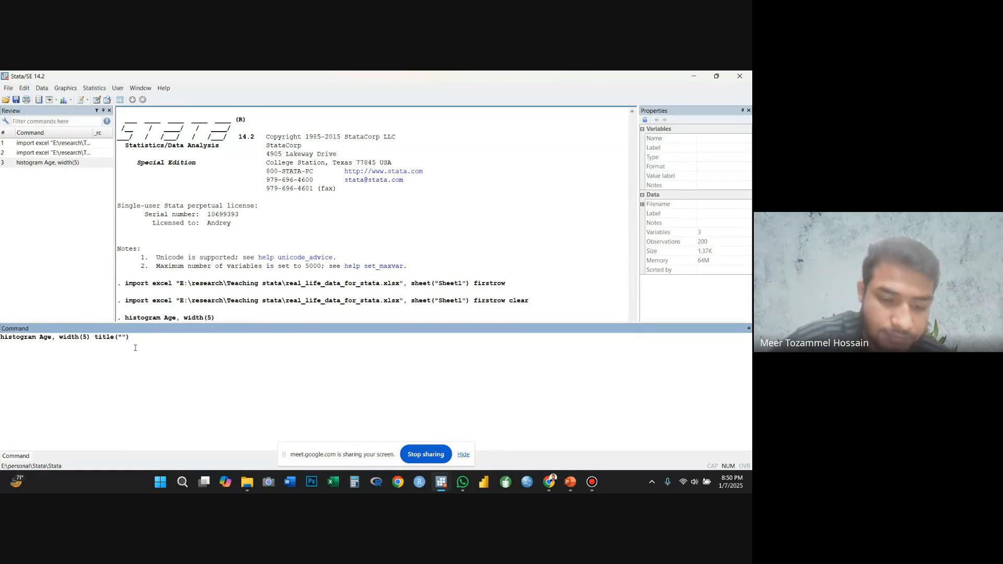
text(Hist)
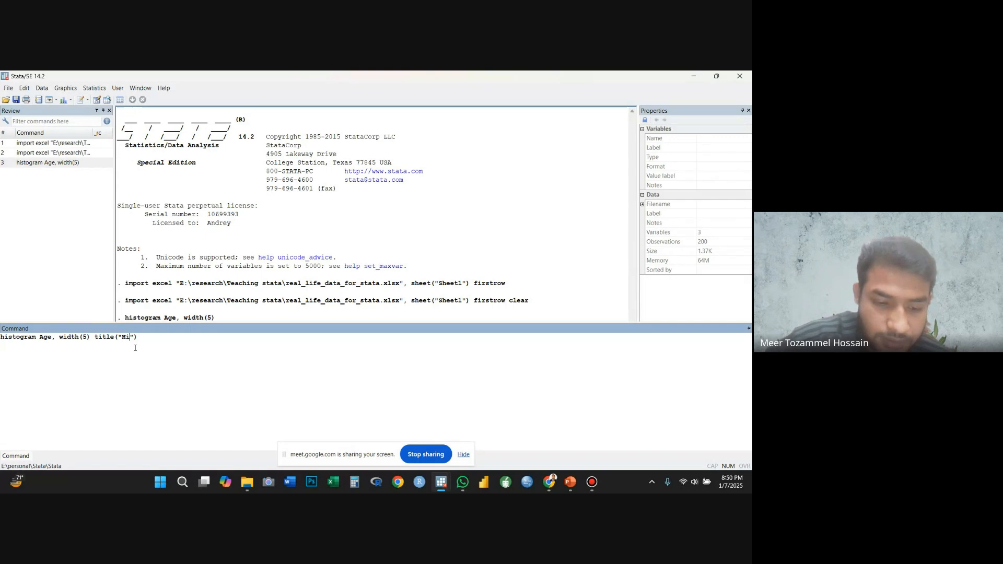
text(ogram )
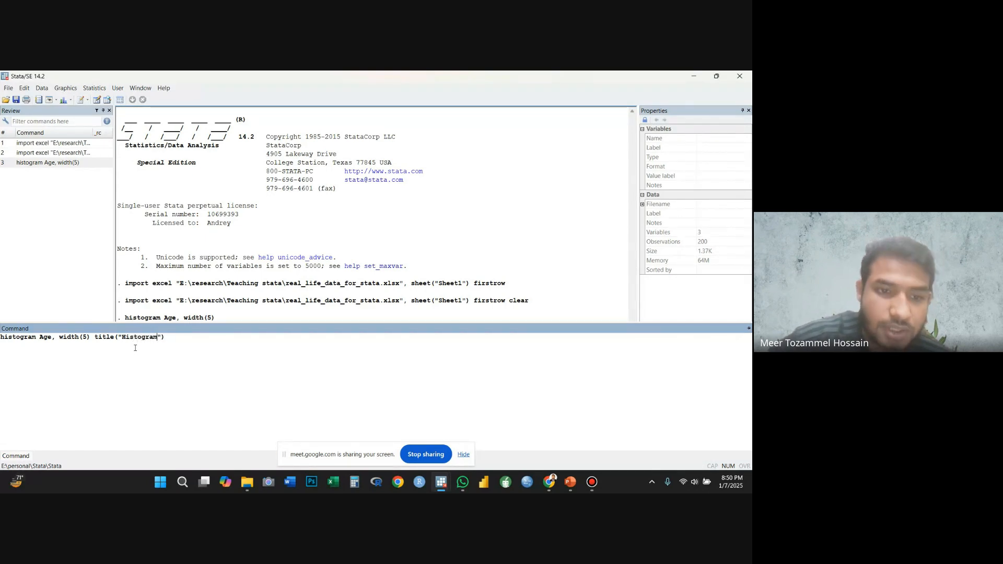
text(of Age)
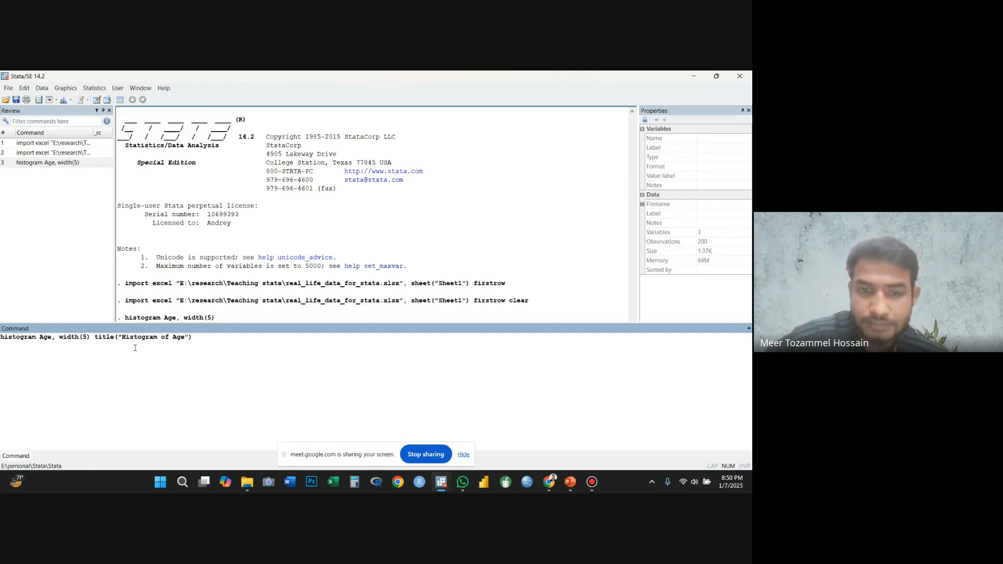
key(Return)
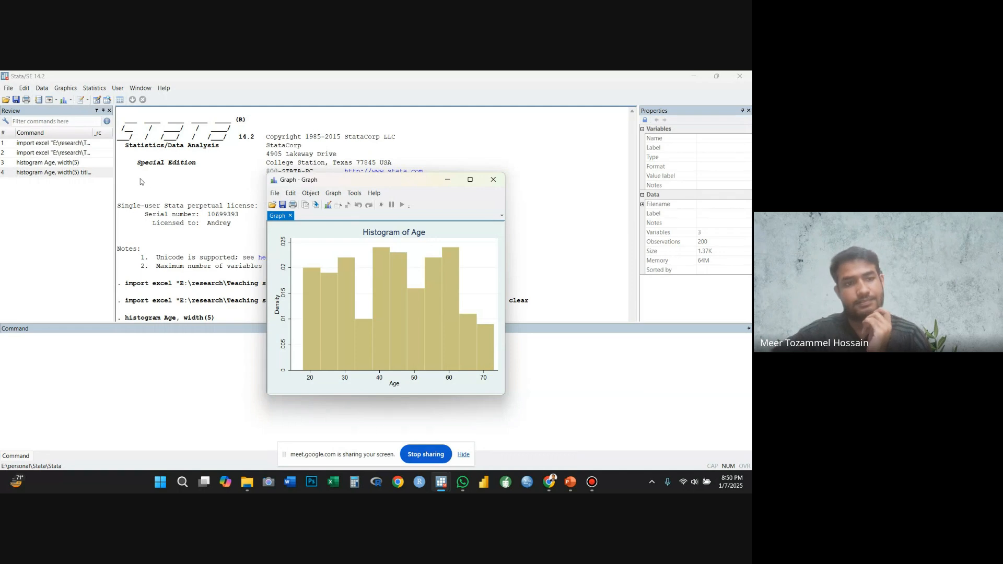
- Reuse the titled Age histogram command and rerun it with the option color(Blue) added
click(105, 172)
key(Return)
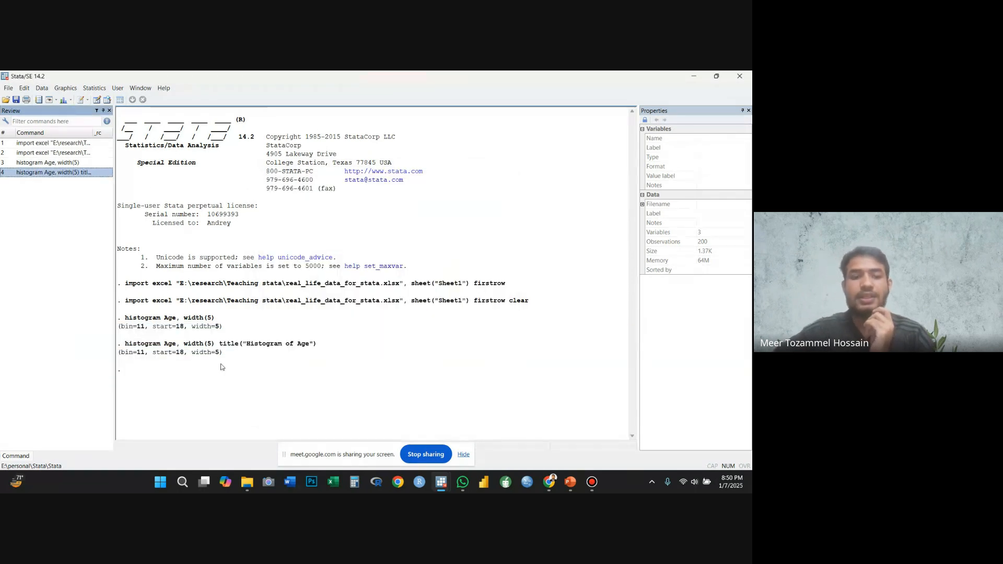
click(32, 455)
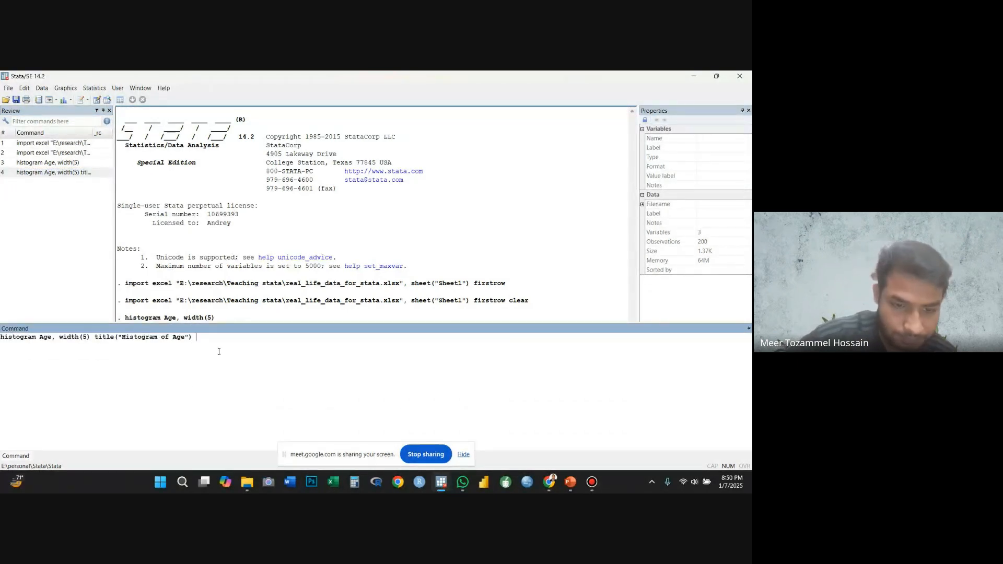
text(color())
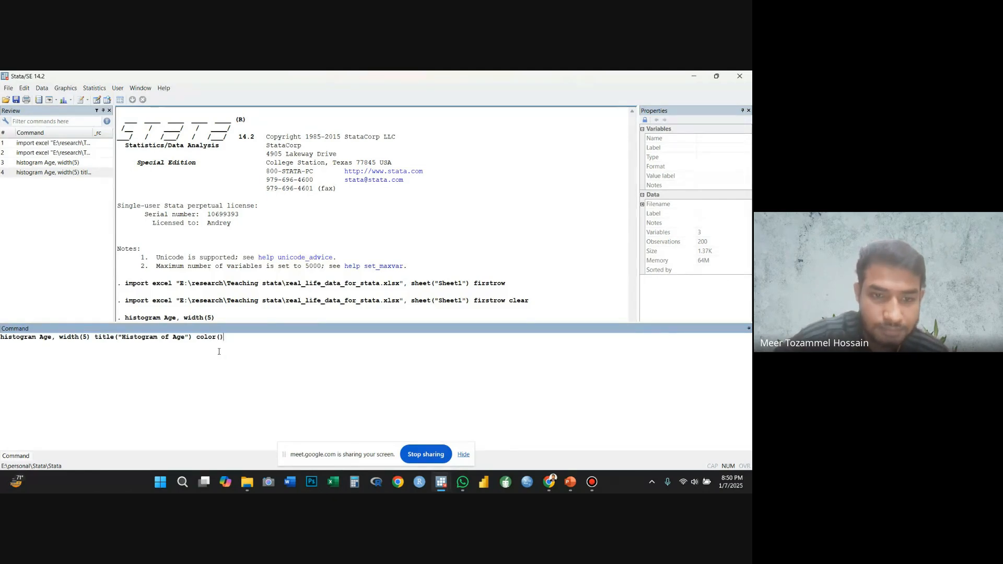
text(Blu)
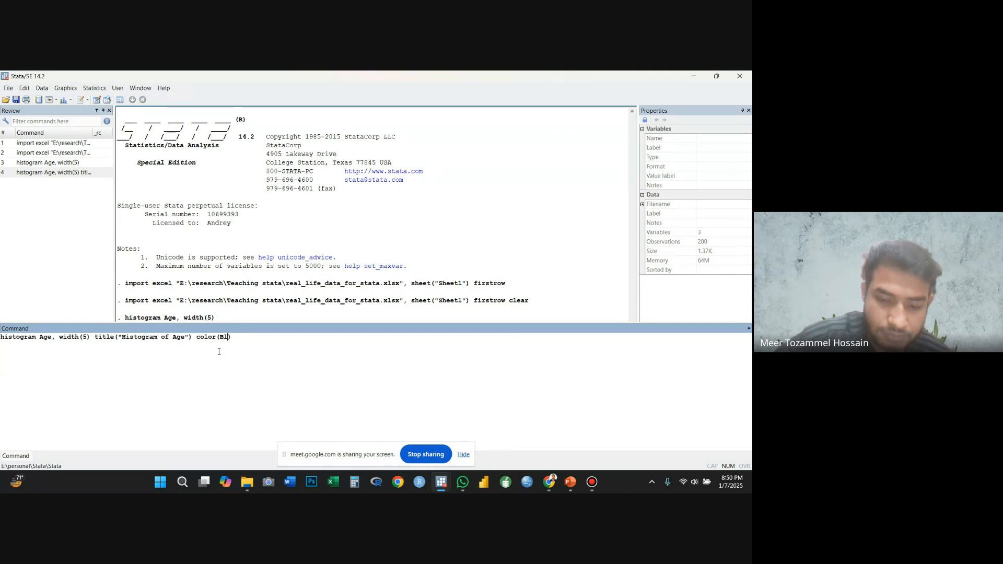
text(e)
key(Return)
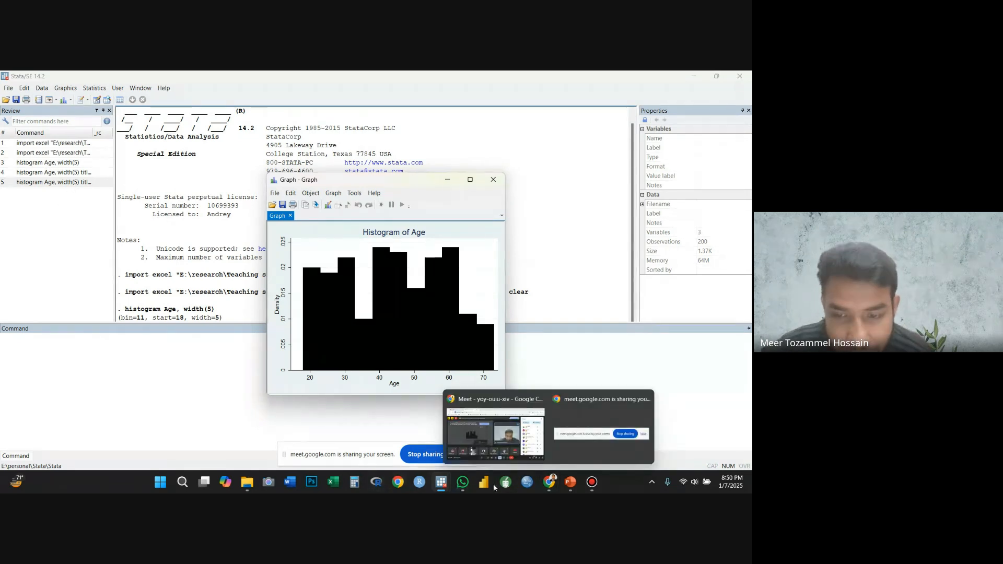
- Switch to the stata_visualizations presentation in PowerPoint and check the histogram beautification code on slide 4, then return to Stata
click(568, 481)
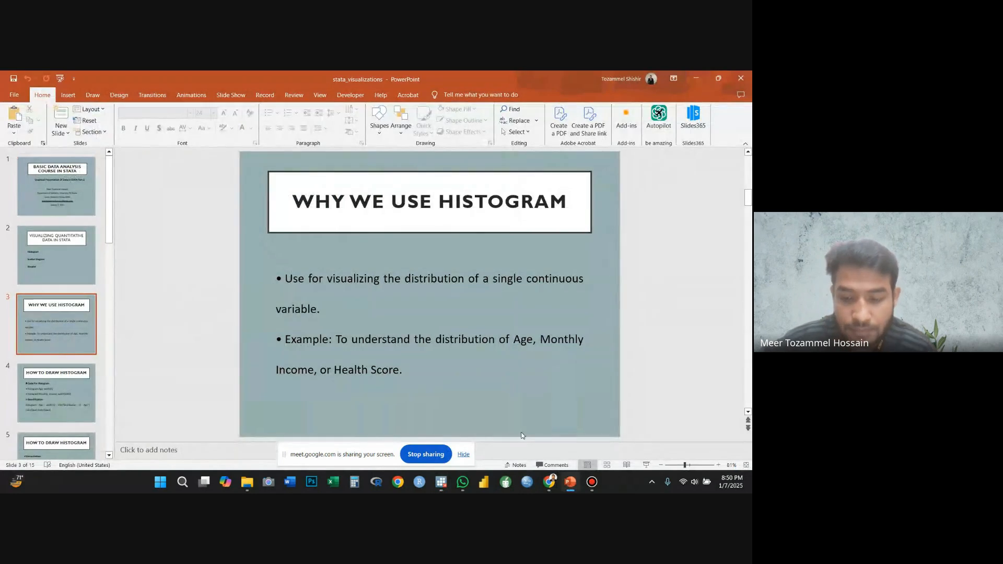
scroll(521, 435, down, 1)
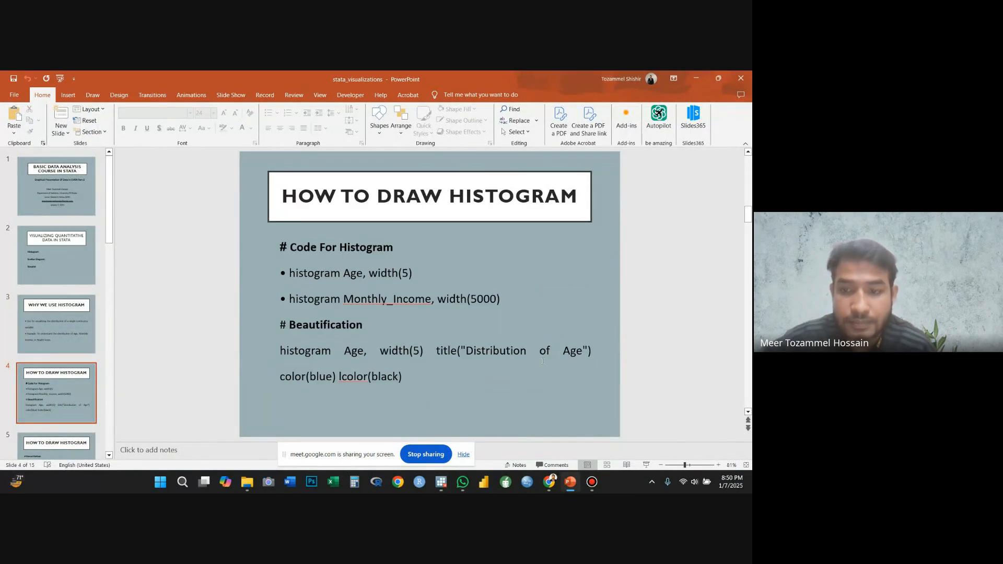
click(696, 78)
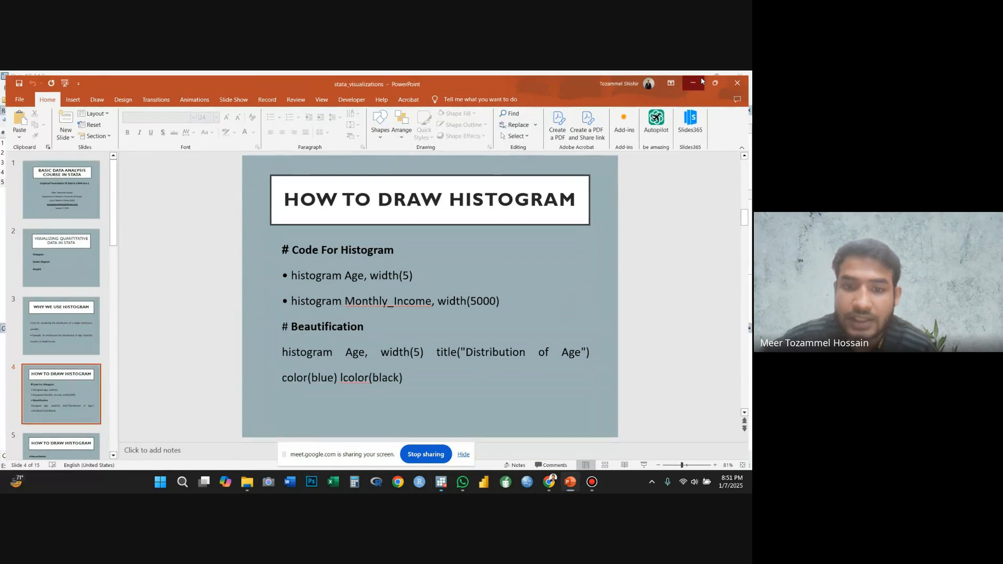
- Recall the latest Age histogram command, change its color option to lowercase color(blue), and run it
click(75, 183)
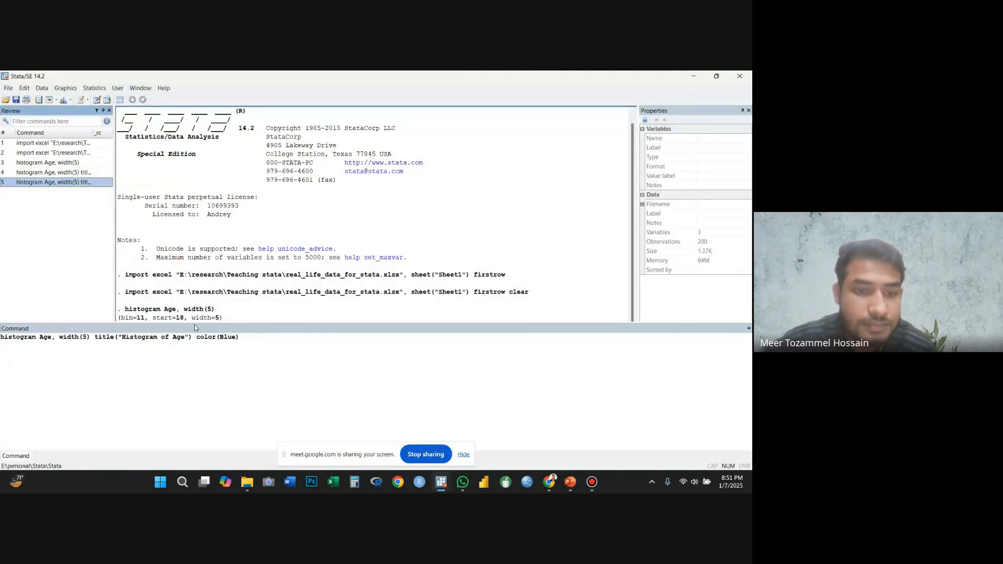
click(223, 339)
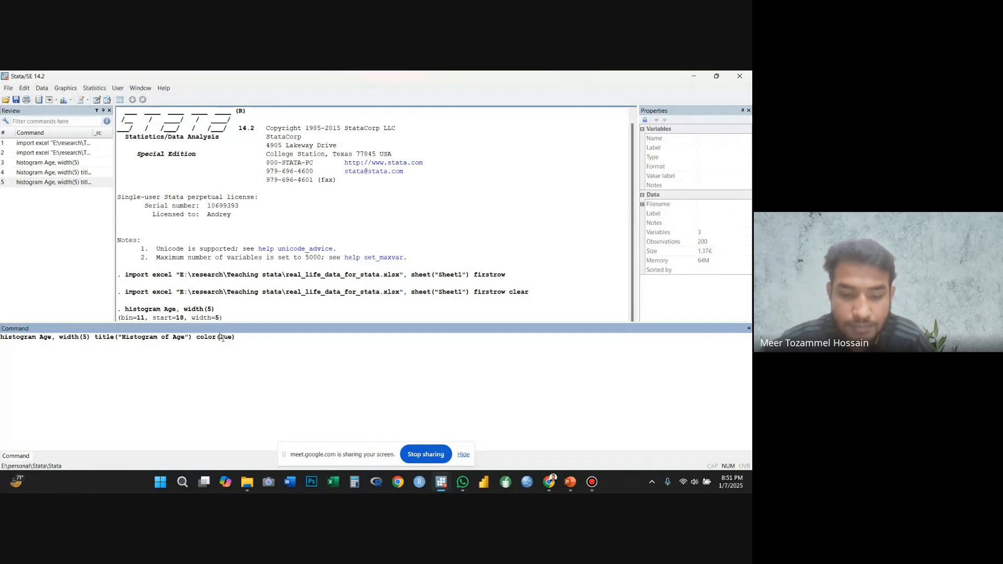
key(Return)
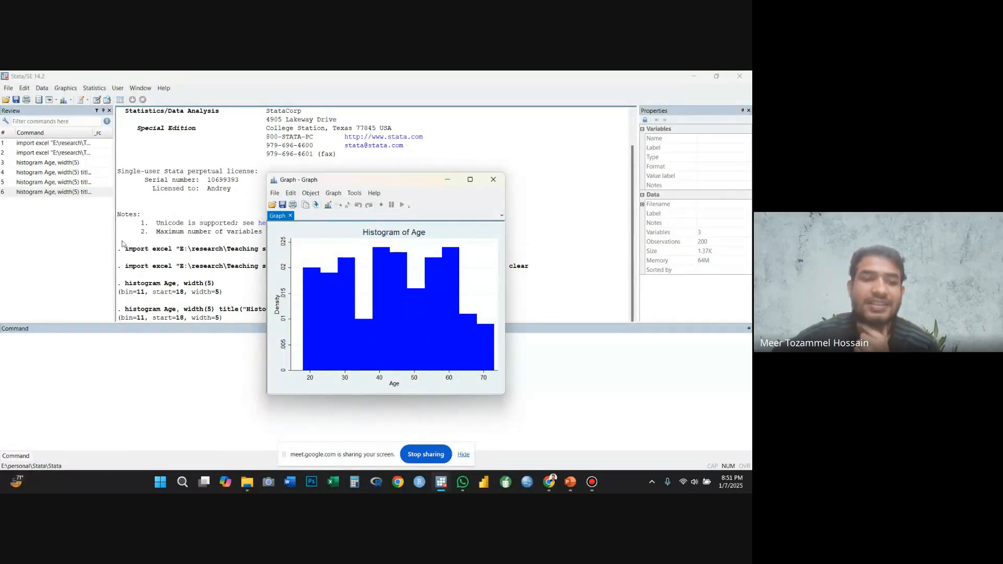
- Rerun the blue Age histogram command with lcolor(black) added to outline the bars in black
click(87, 192)
click(277, 345)
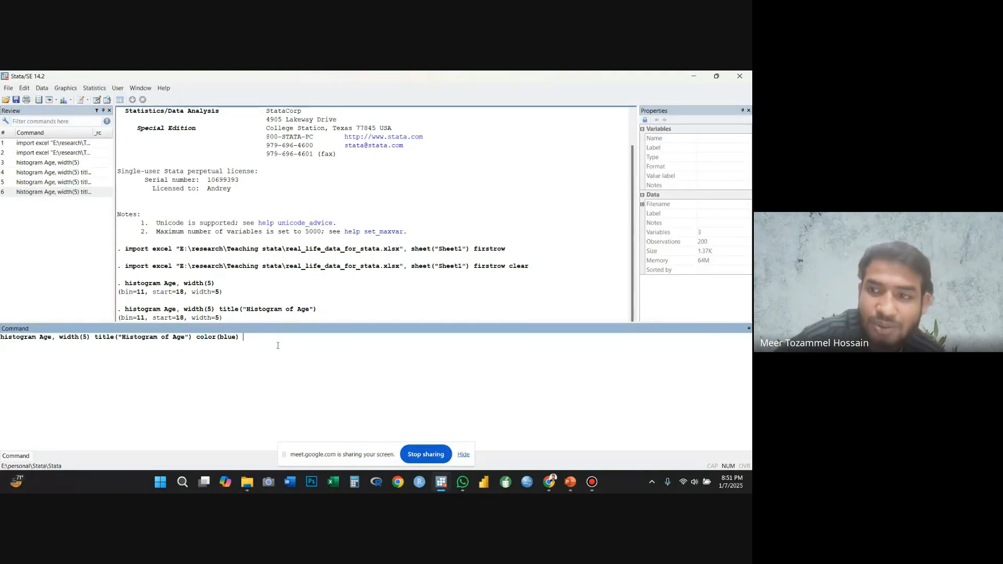
text(l)
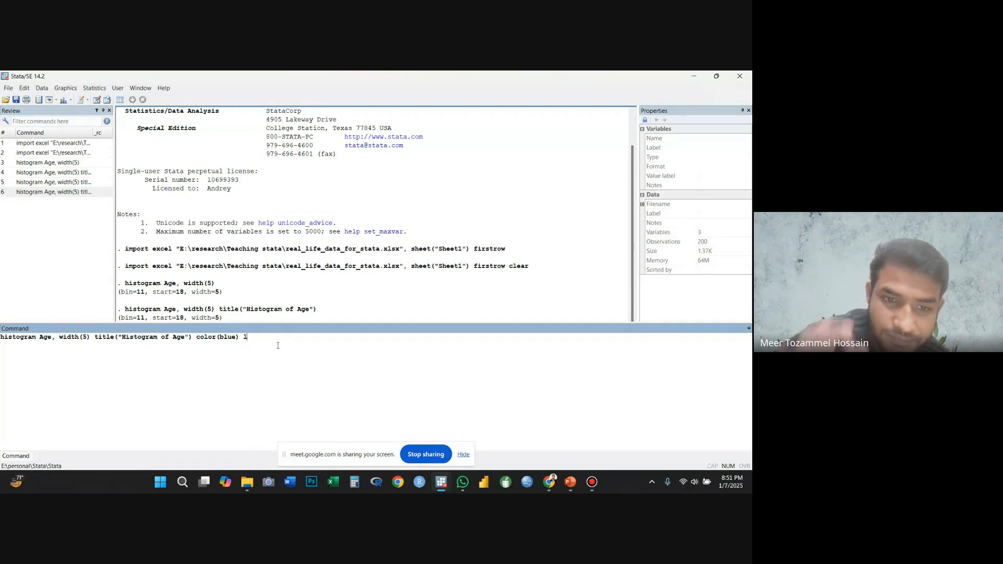
text(color()
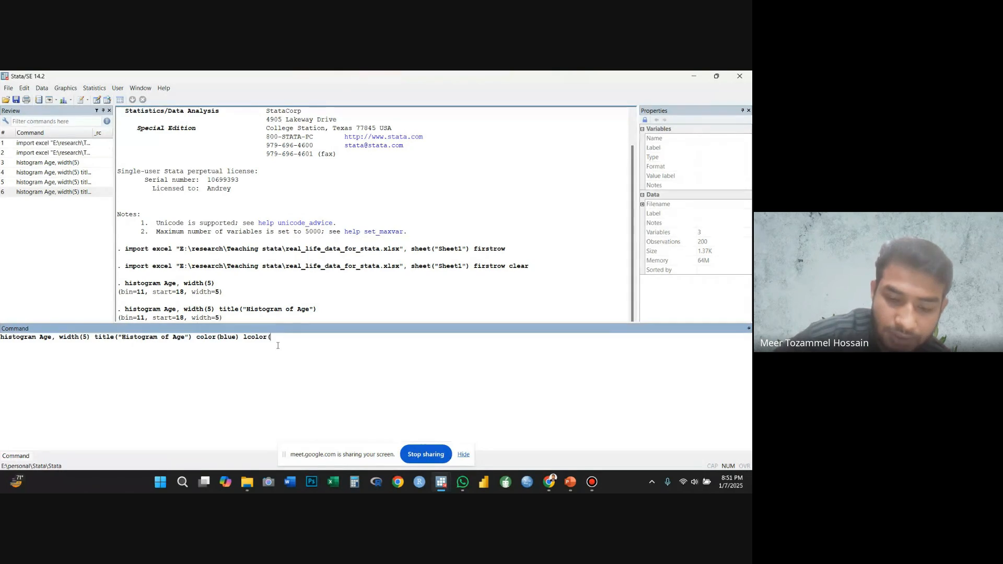
text(blac)
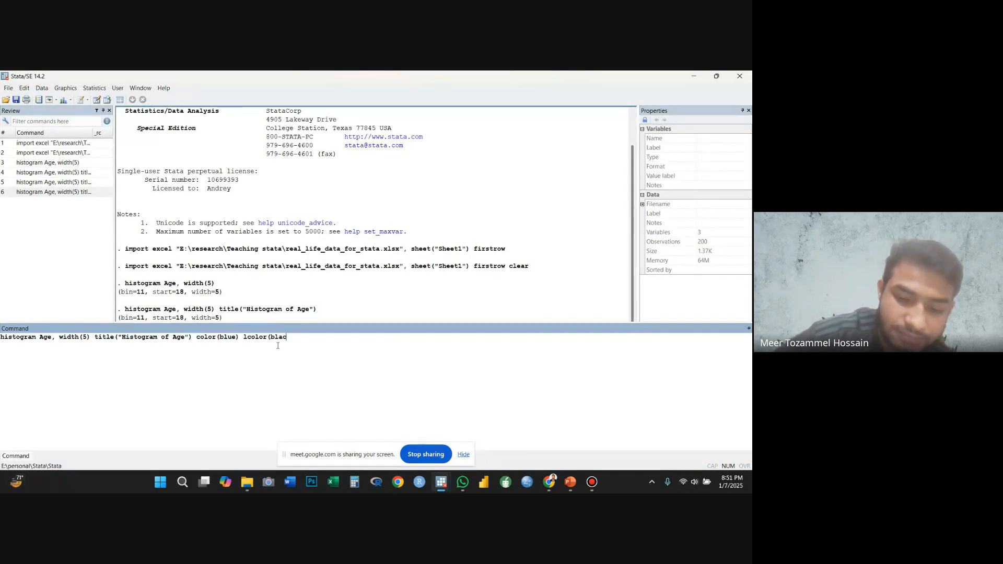
text(k))
key(Return)
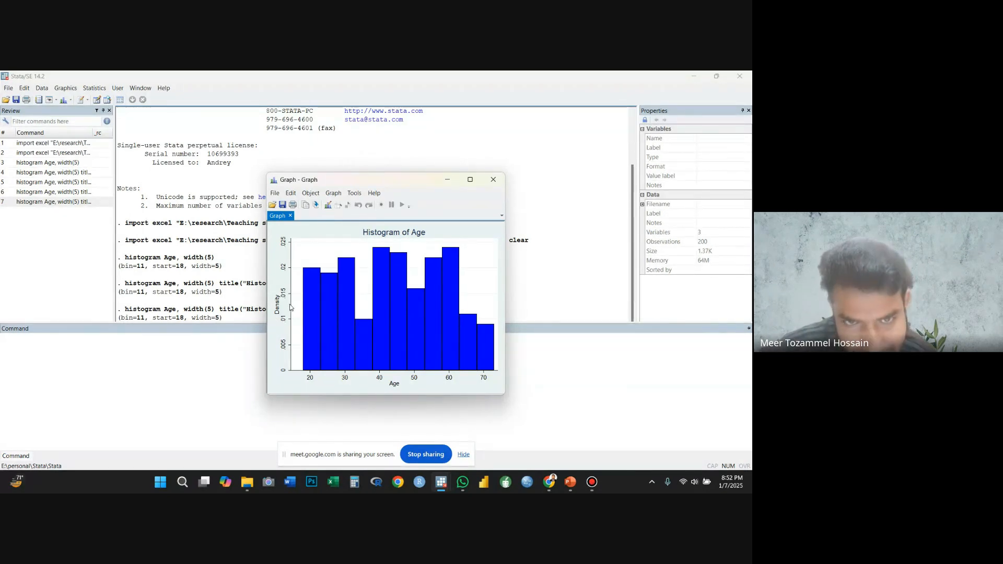
- Save the histogram graph as a PNG file named abcd in the Teaching stata folder
click(276, 194)
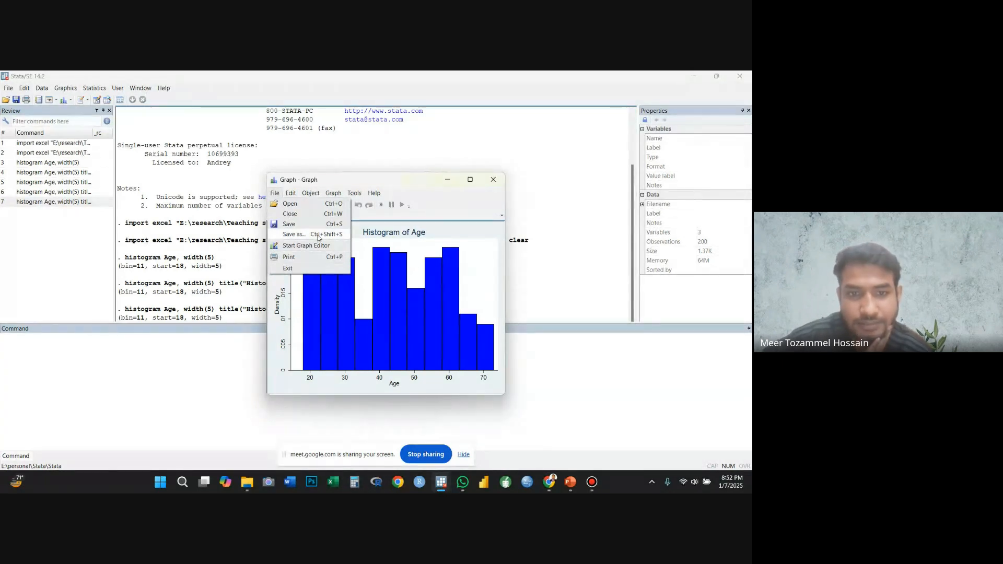
click(294, 234)
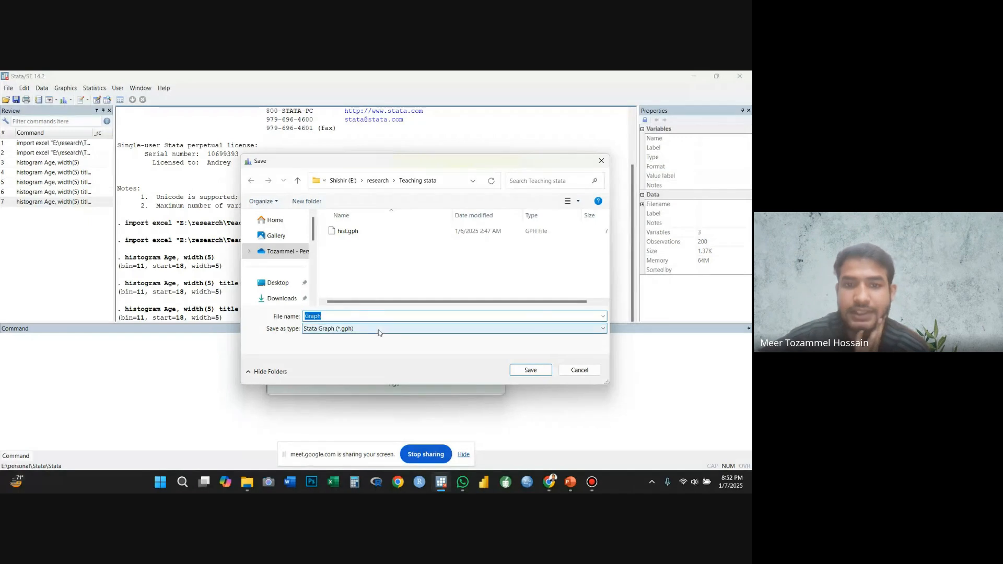
click(379, 333)
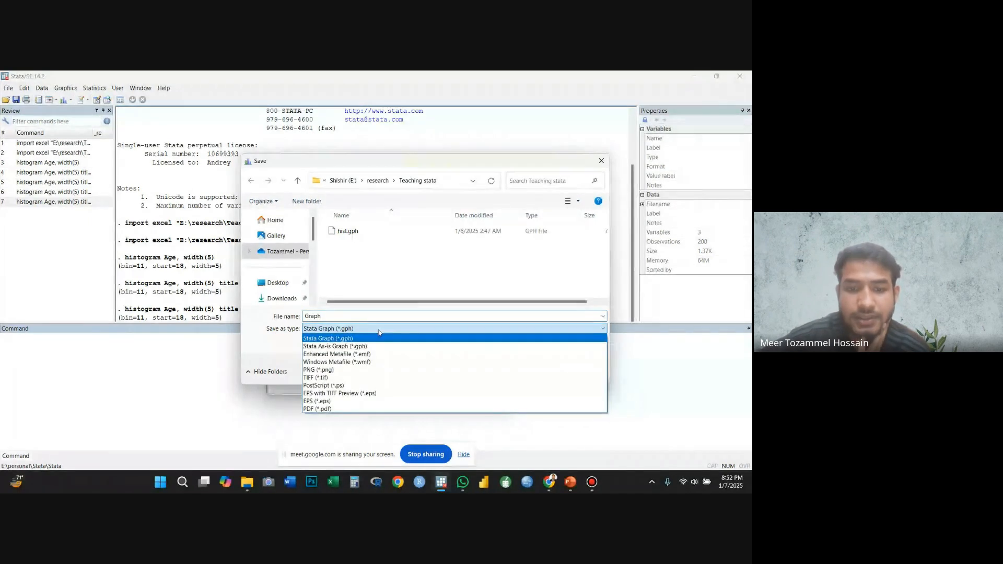
click(388, 370)
click(335, 314)
key(BackSpace)
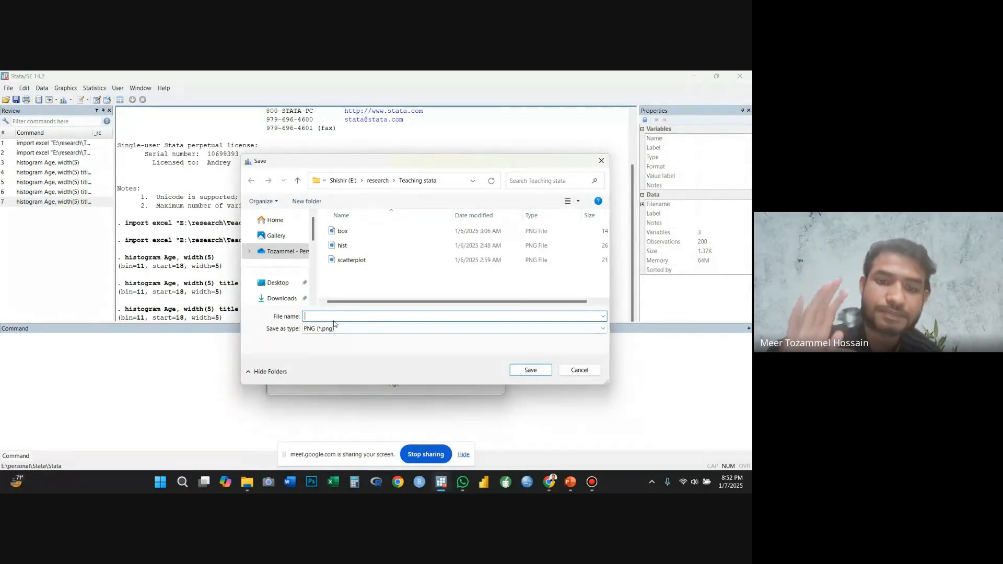
text(abcd)
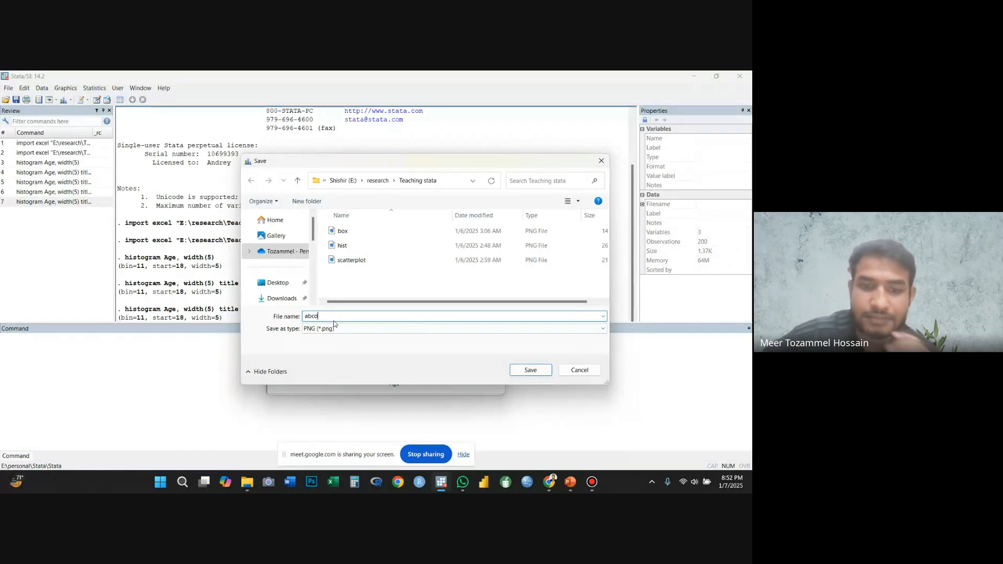
click(520, 371)
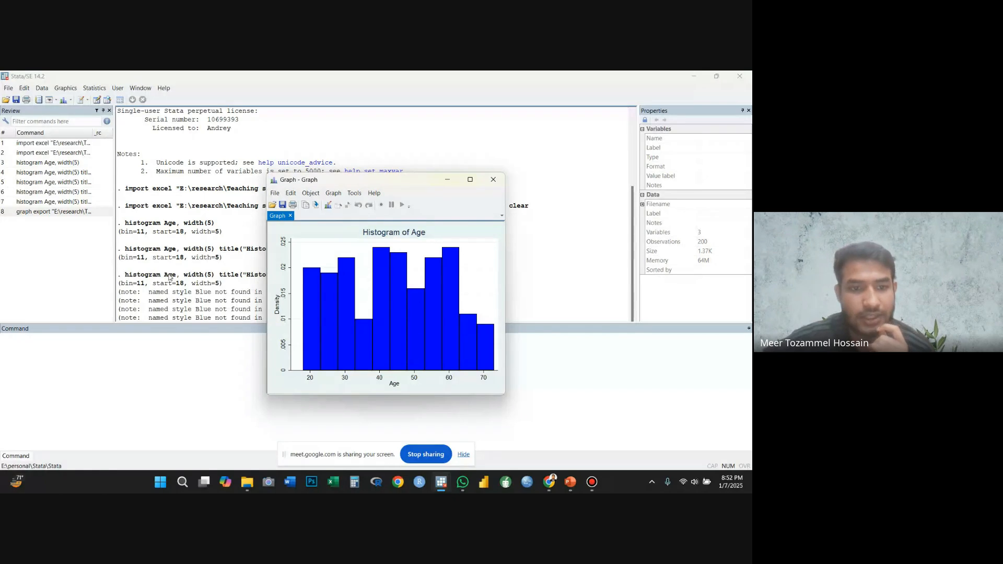
- Switch to File Explorer, view the exported abcd image from the Teaching stata folder, and close the image viewer
mouse_move(250, 487)
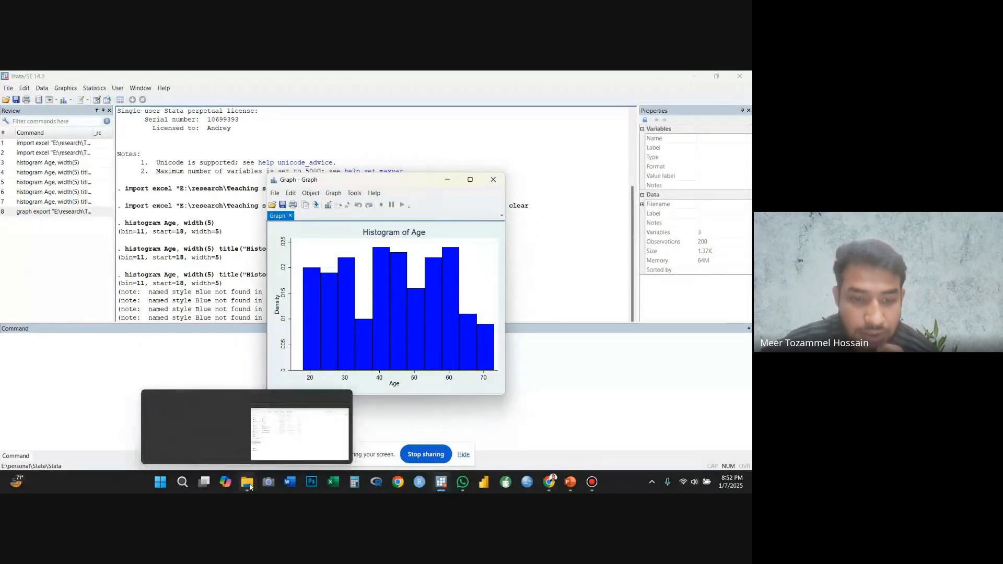
click(278, 449)
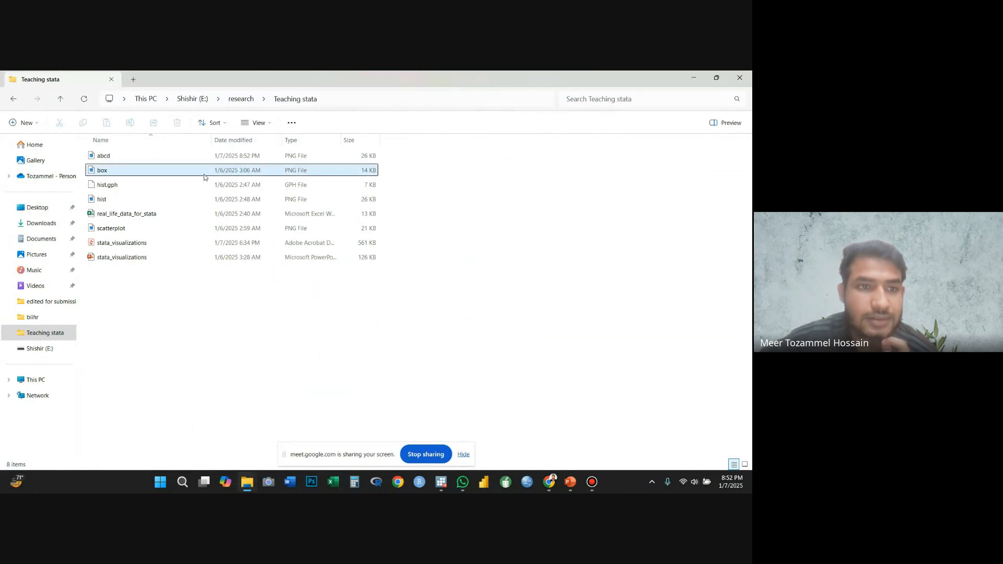
double_click(213, 155)
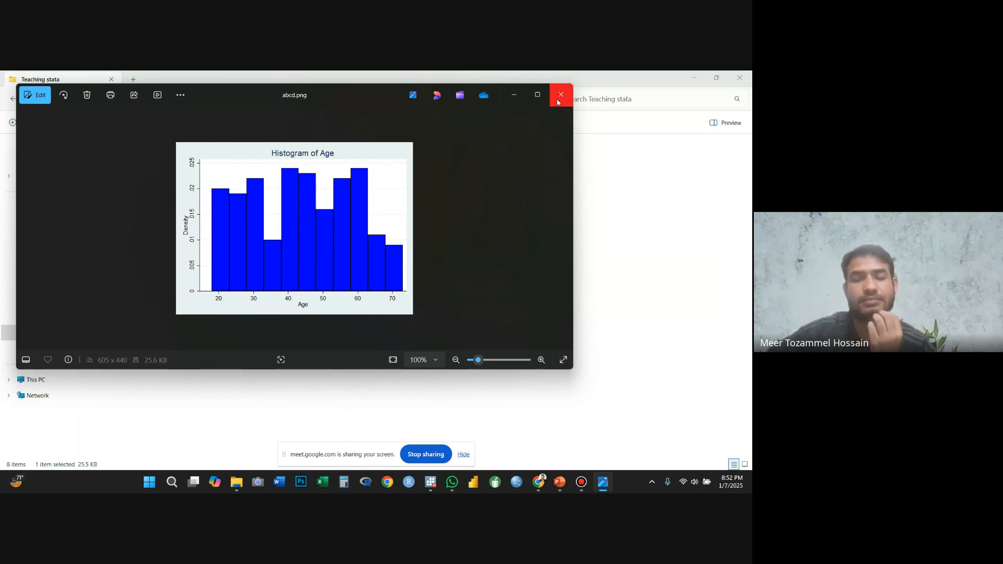
click(561, 96)
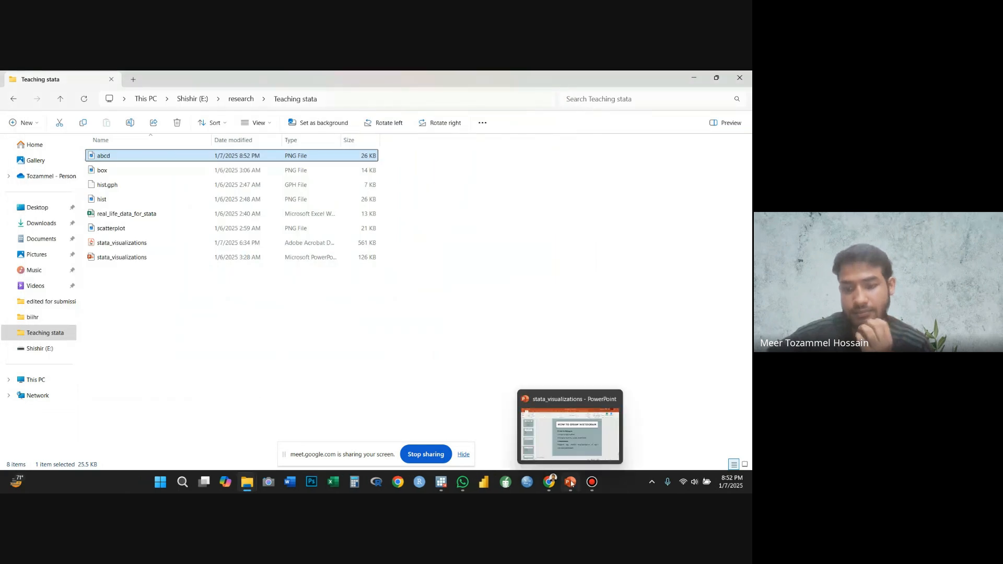
- Switch to the PowerPoint presentation and read the manual method for drawing a histogram on slide 5
click(571, 483)
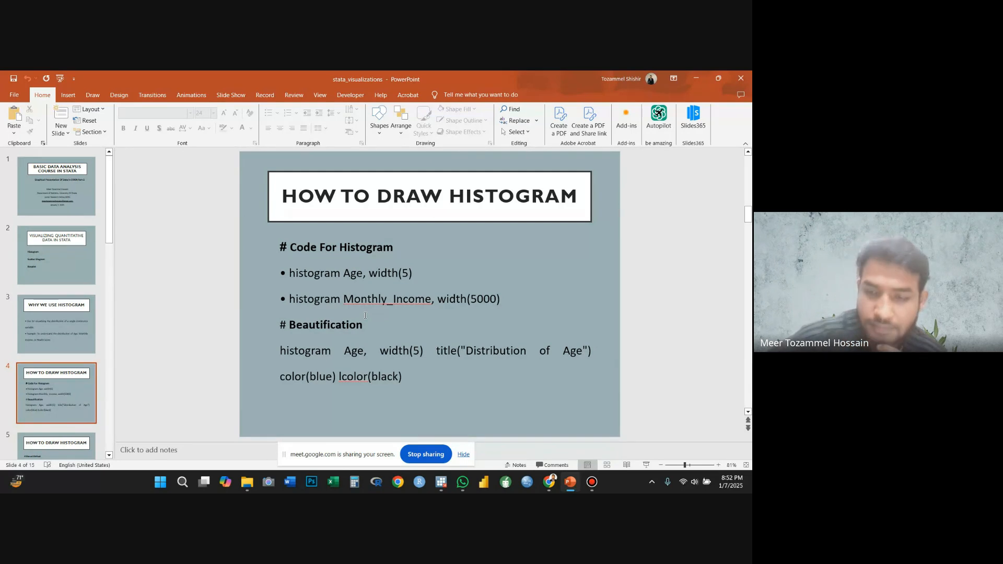
scroll(365, 315, down, 2)
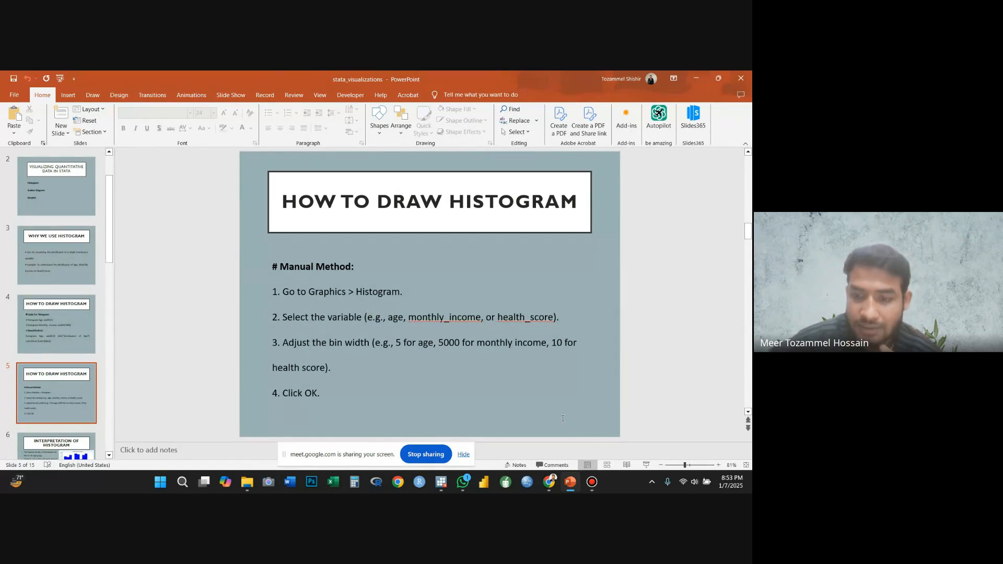
click(569, 486)
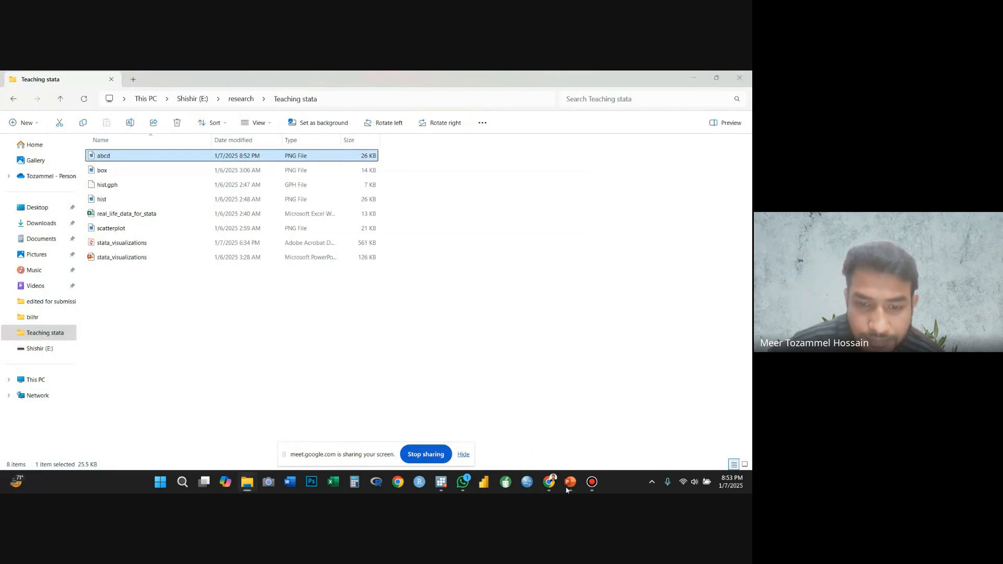
- Switch back to Stata and close the open graph window
click(568, 487)
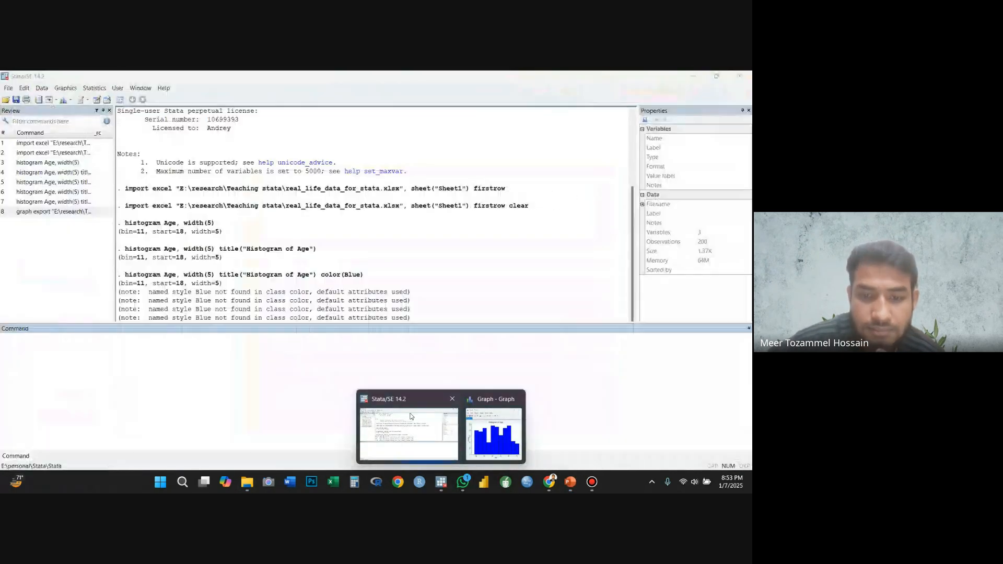
click(412, 418)
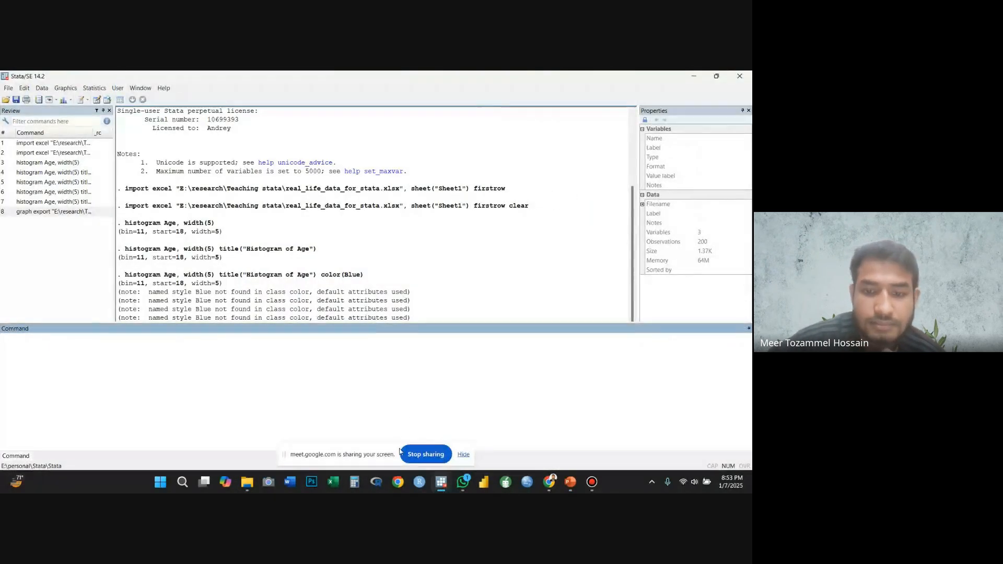
click(515, 400)
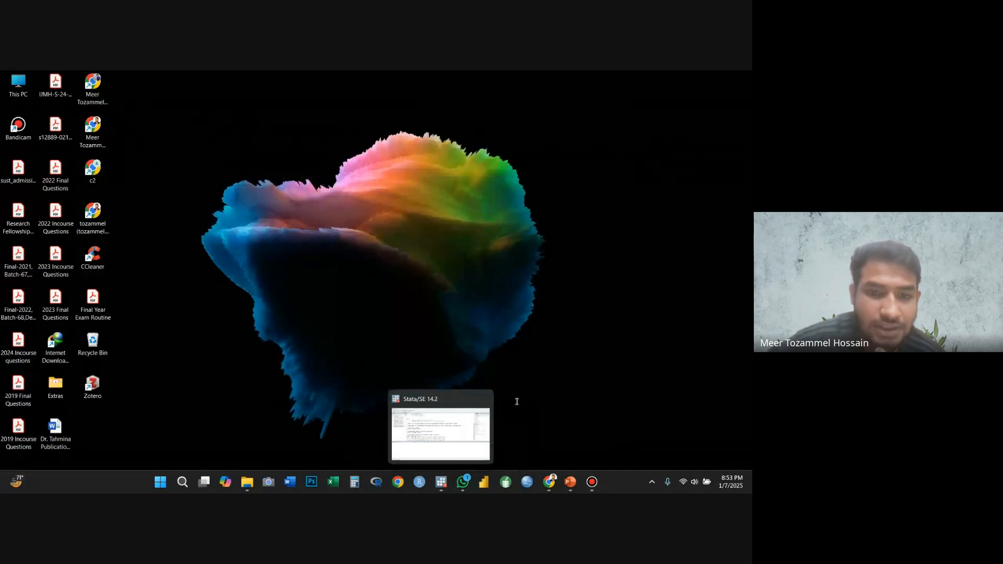
- Open the Histogram dialog for continuous and categorical variables and choose Age as the variable
click(65, 88)
mouse_move(47, 90)
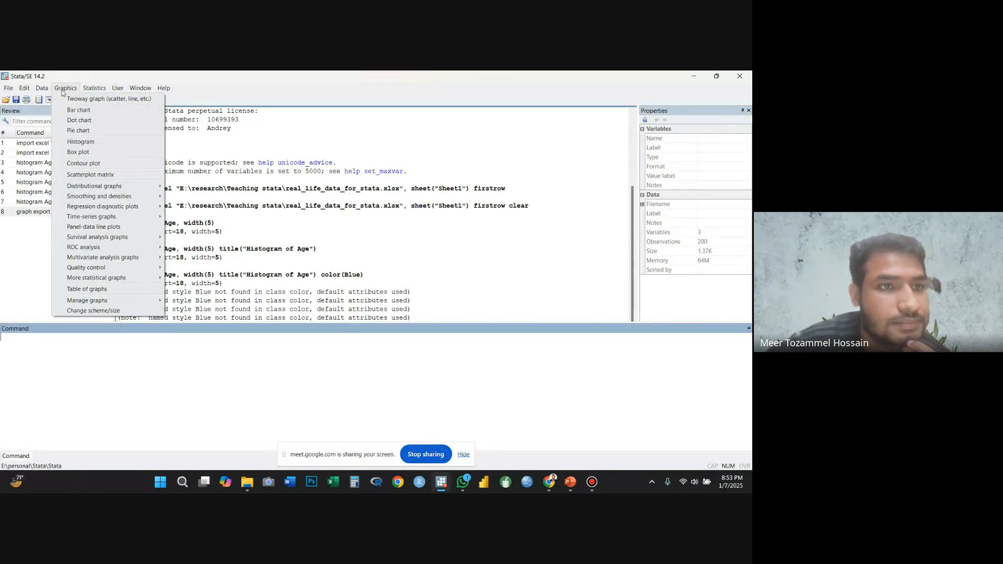
click(93, 145)
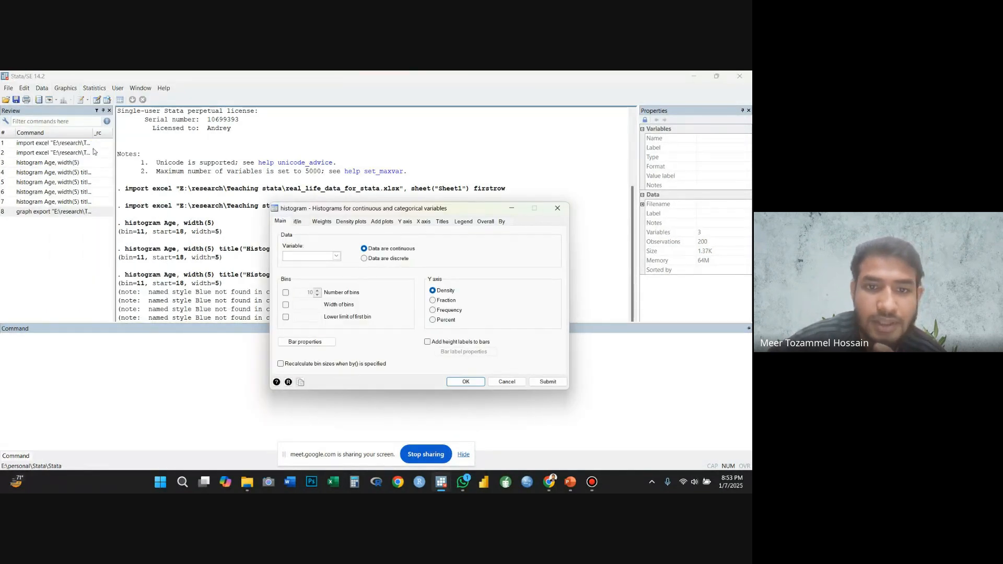
click(336, 256)
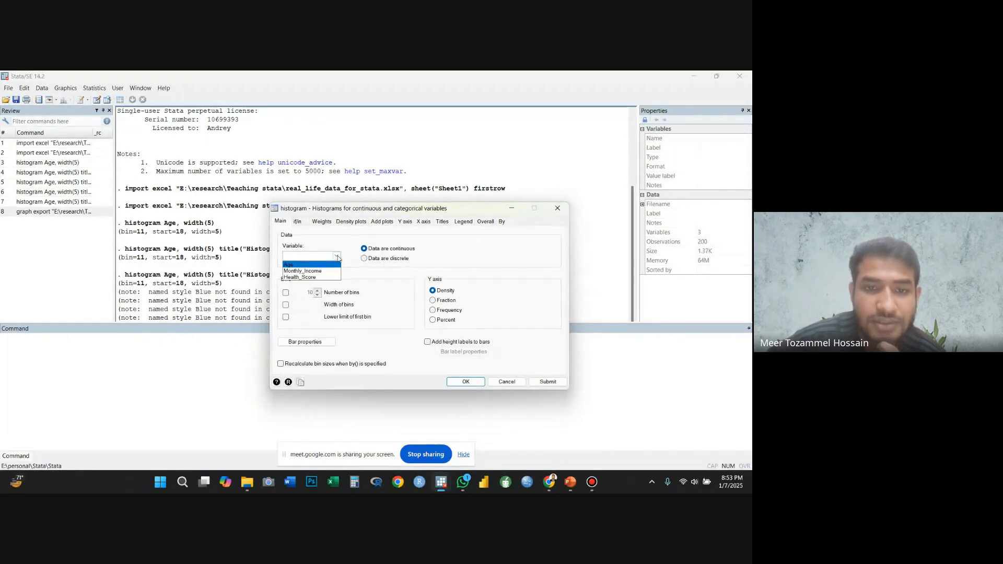
click(325, 265)
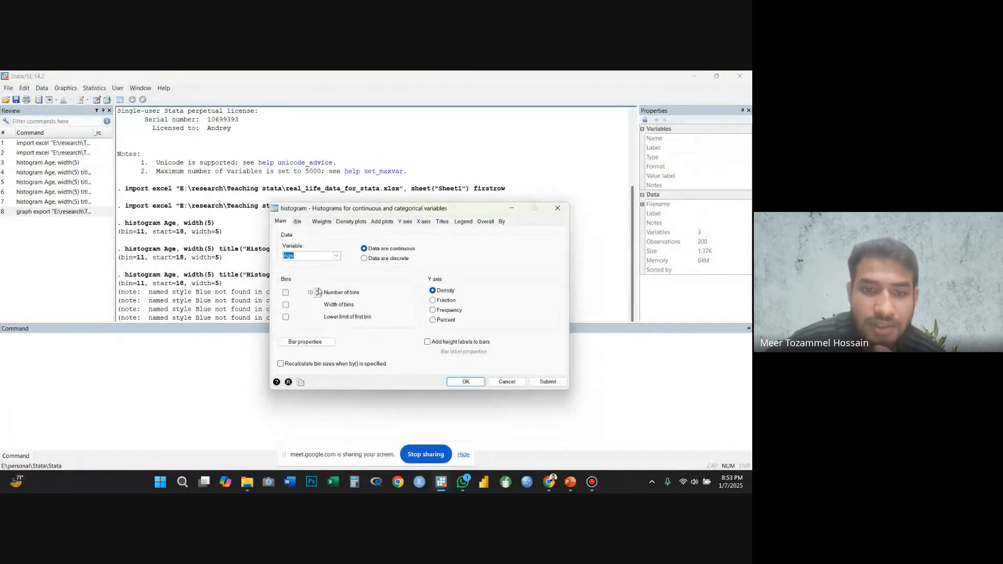
- Set the number of bins to 5, draw the histogram of Age, and close its graph window
click(292, 297)
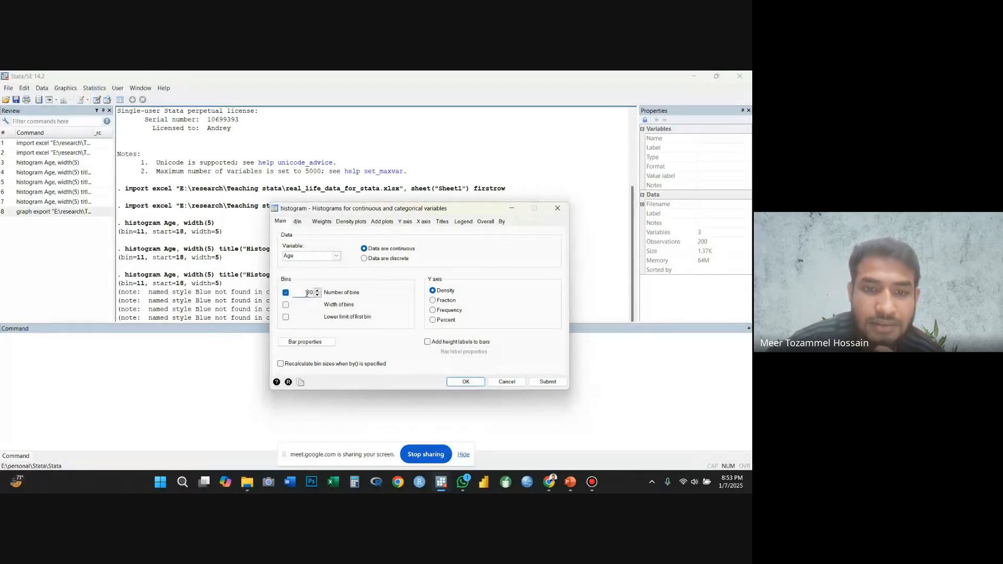
key(BackSpace)
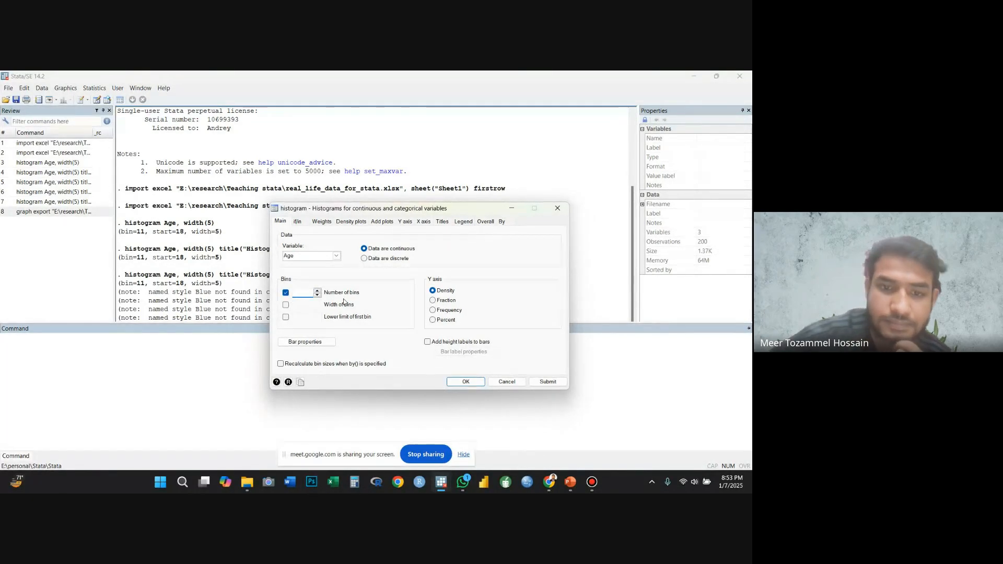
text(5)
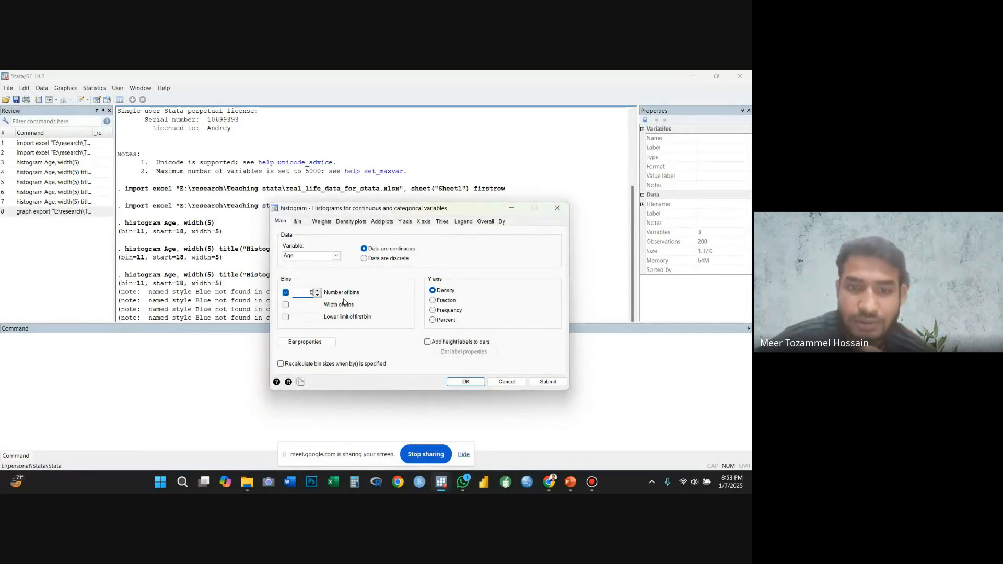
click(474, 383)
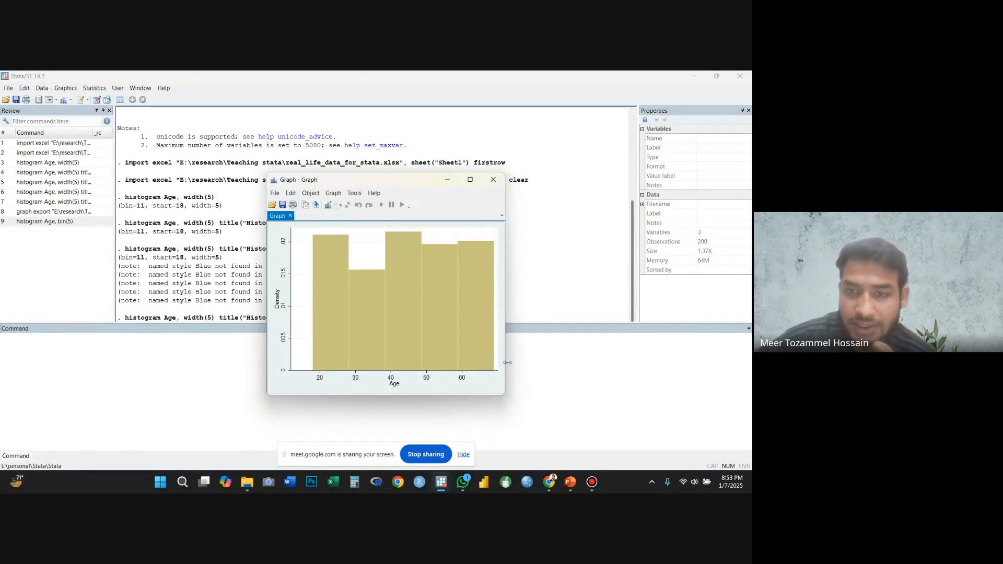
click(493, 180)
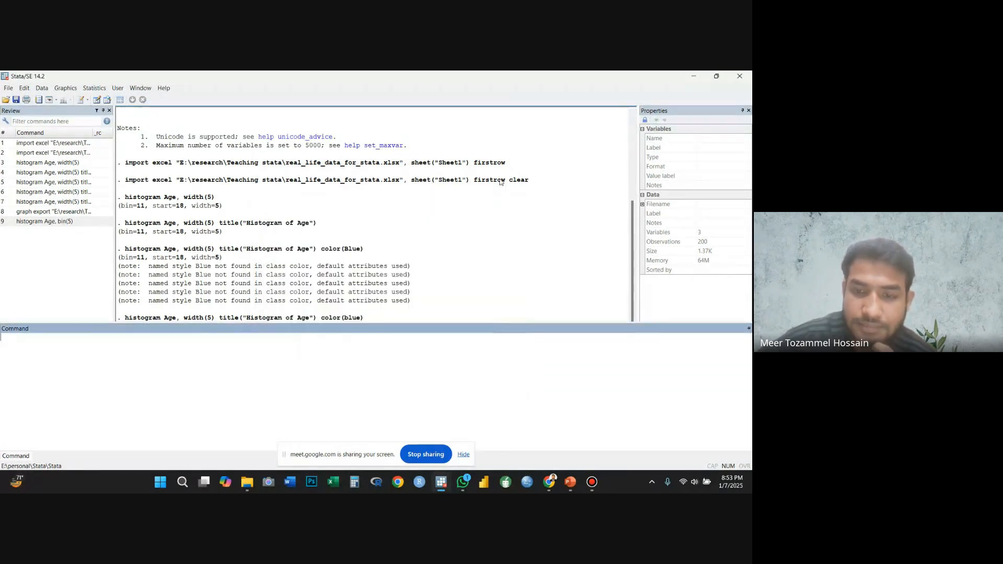
- Switch to the PowerPoint presentation and review the manual histogram method on slide 5
click(572, 483)
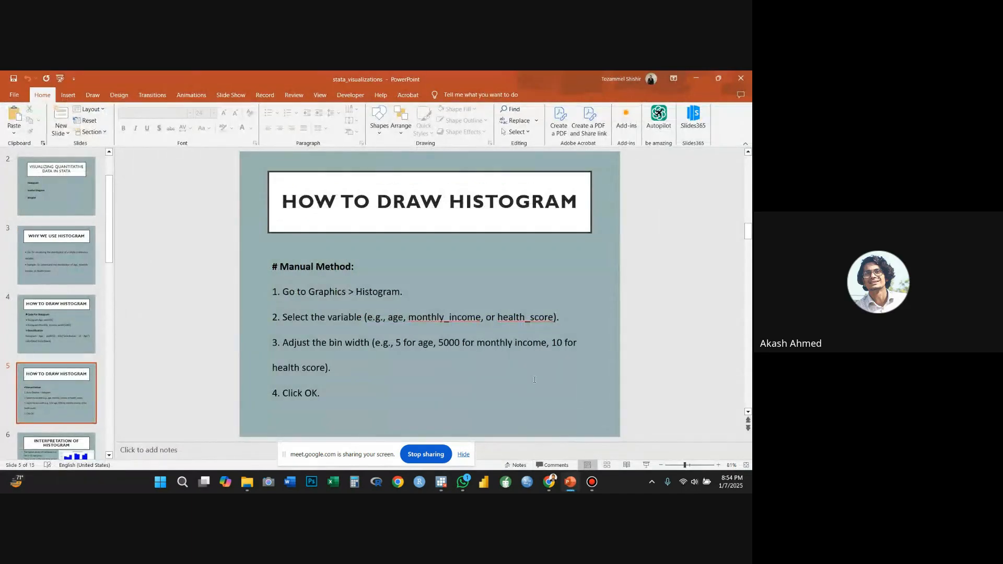
mouse_move(573, 483)
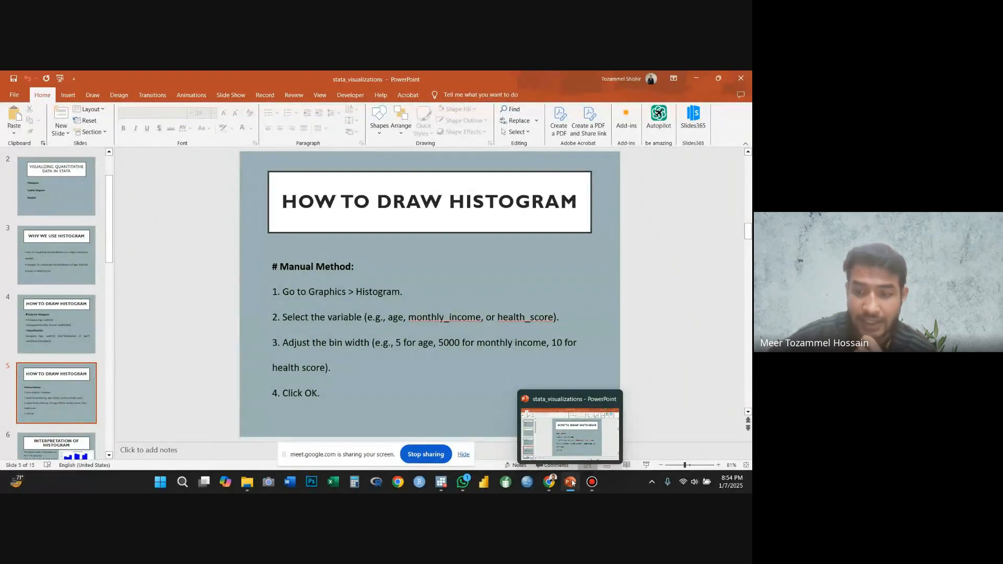
click(592, 444)
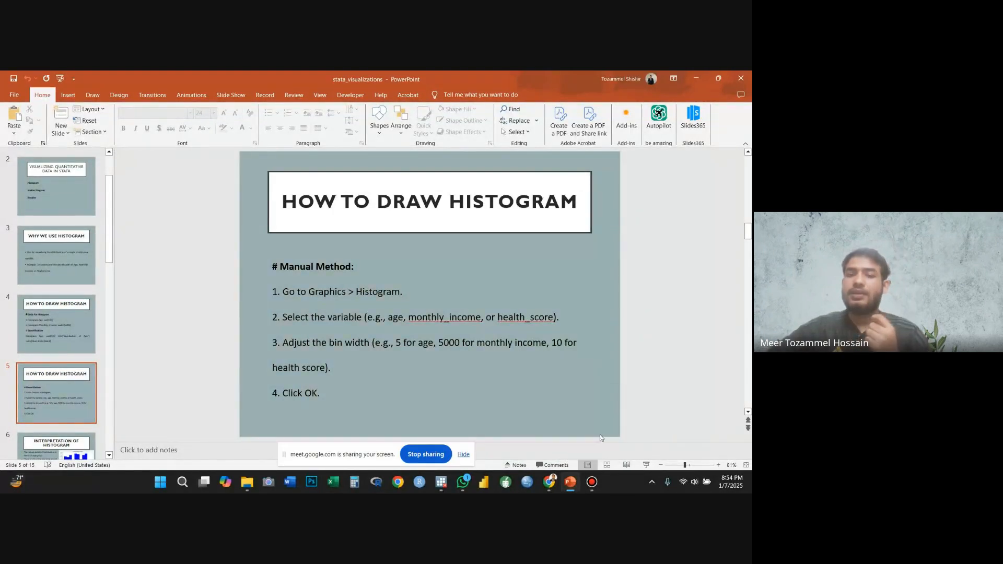
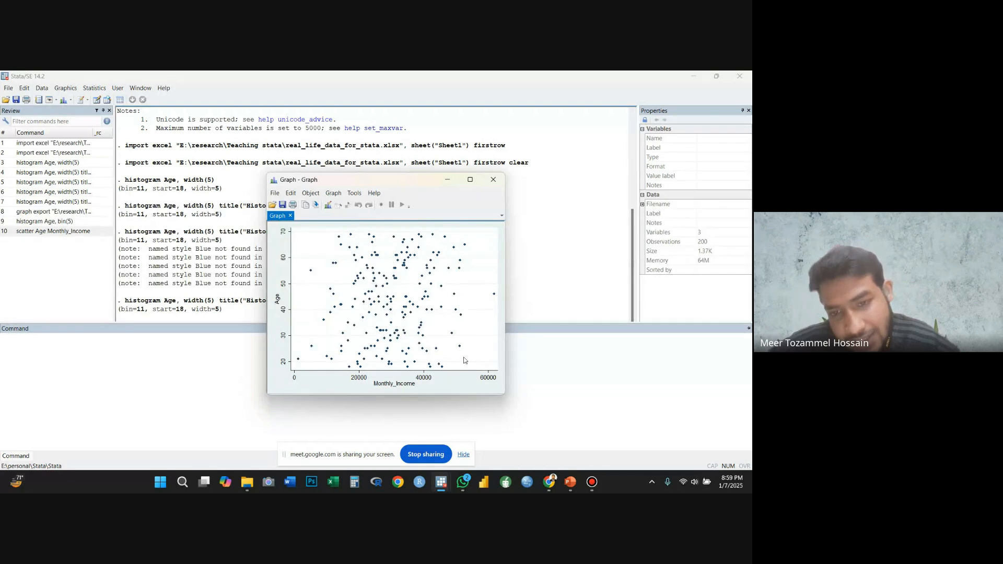
- Enlarge the scatterplot of Age against Monthly_Income to examine its points, restore the graph window, and widen it slightly
click(470, 179)
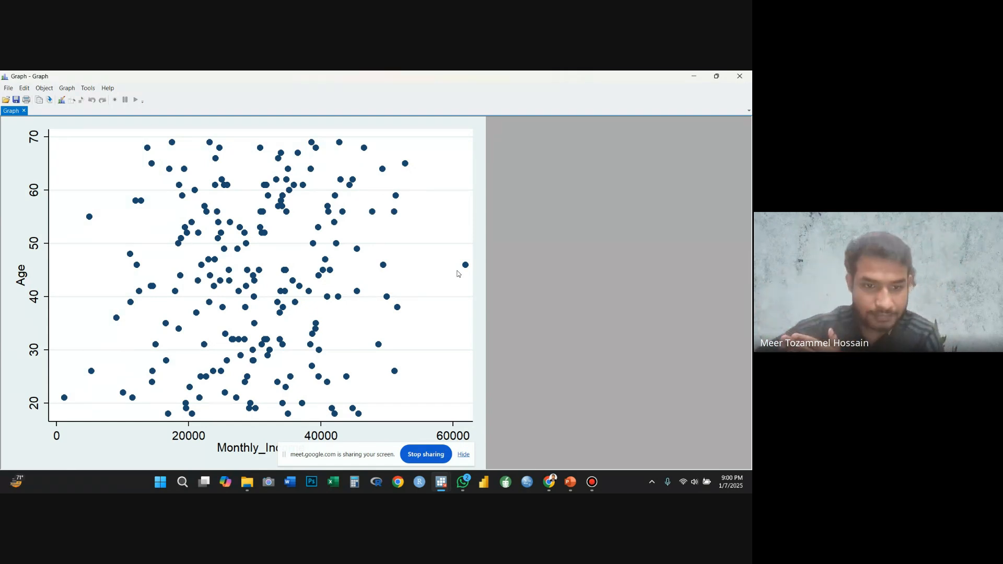
click(714, 78)
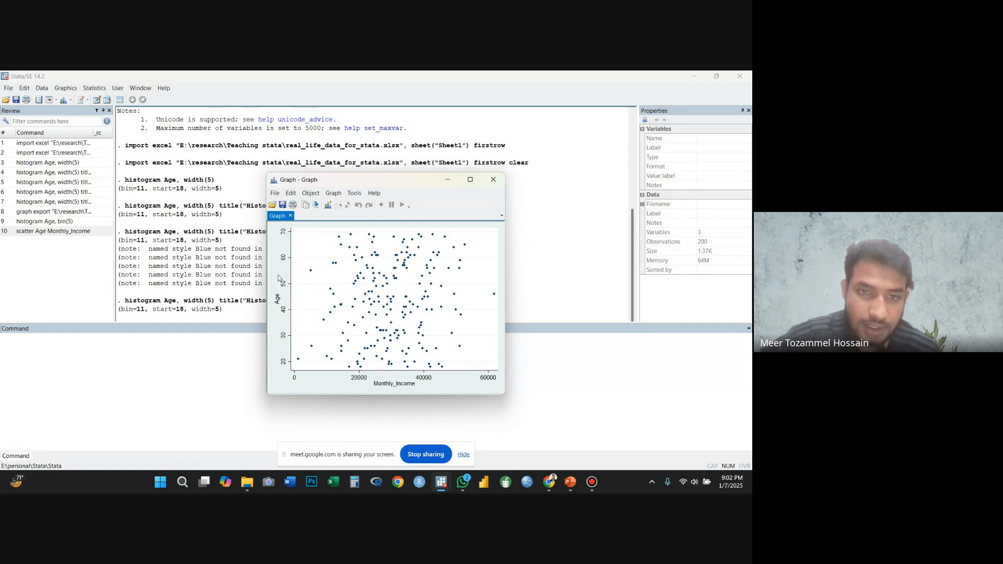
drag(266, 274, 262, 277)
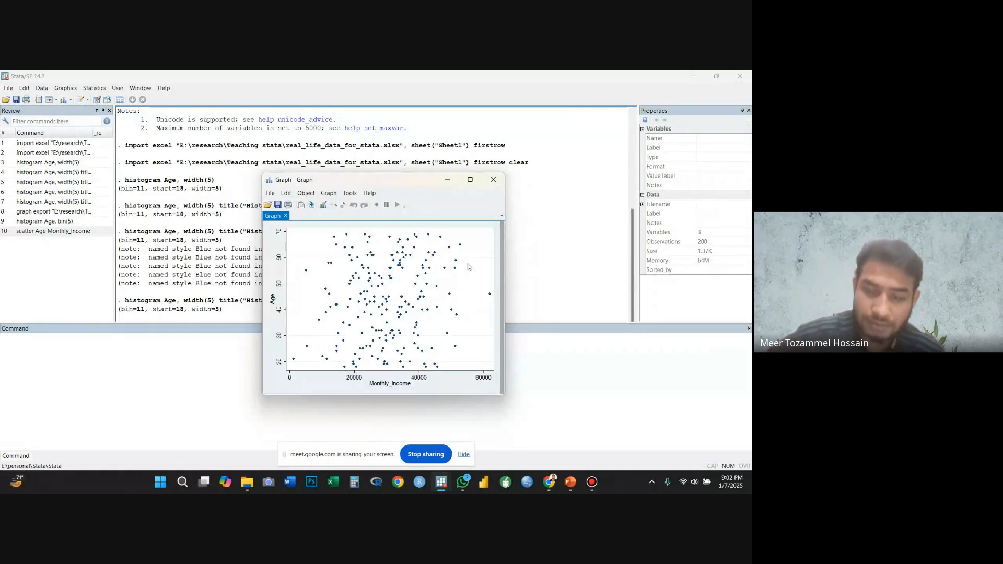
click(504, 280)
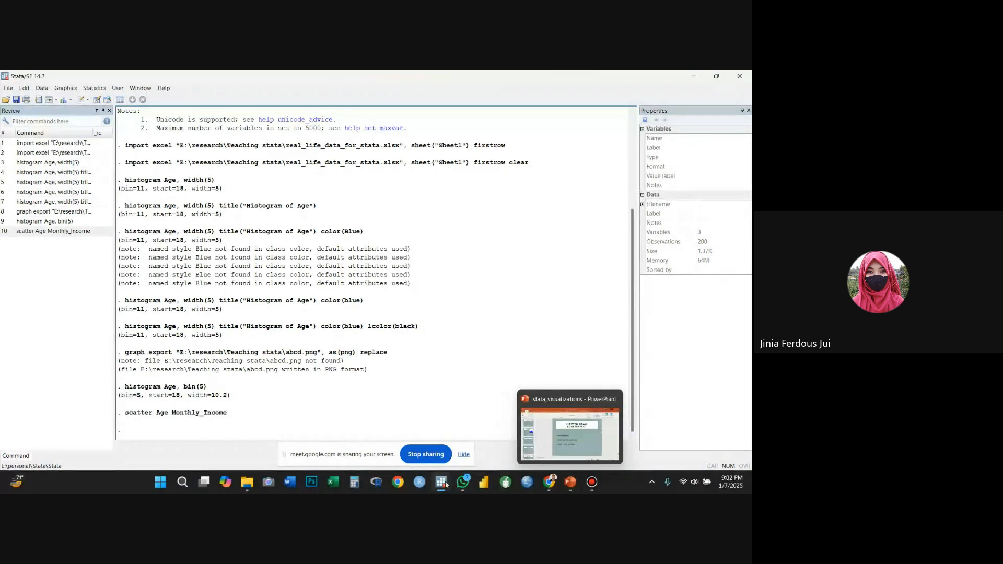
- Return to the main Stata window and redisplay the collapsed Command pane
mouse_move(443, 485)
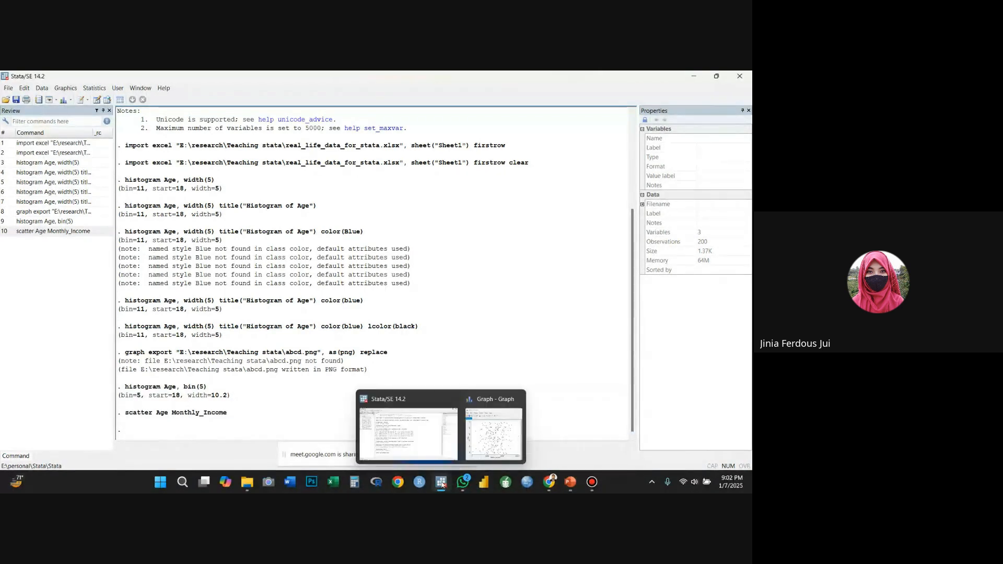
click(486, 448)
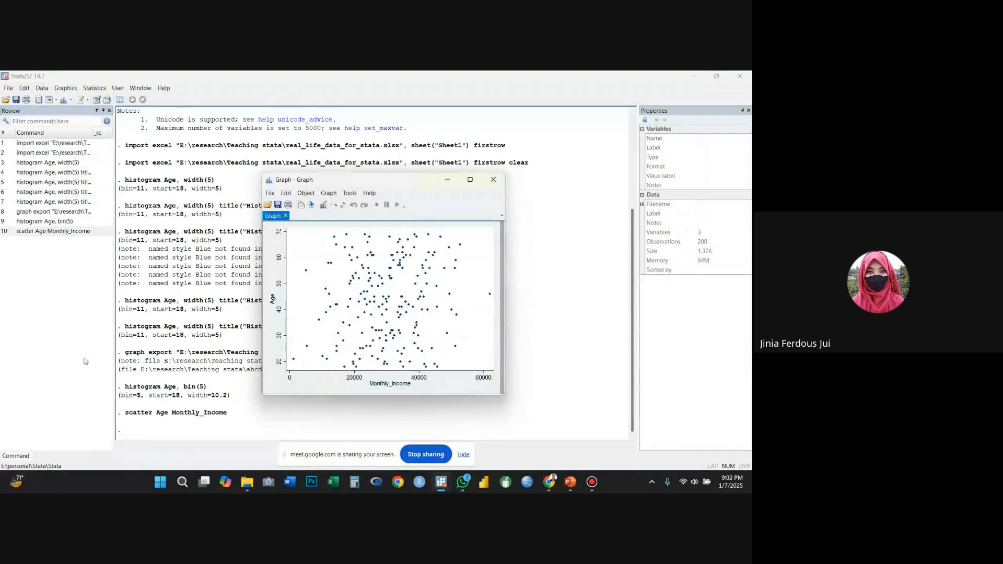
click(22, 456)
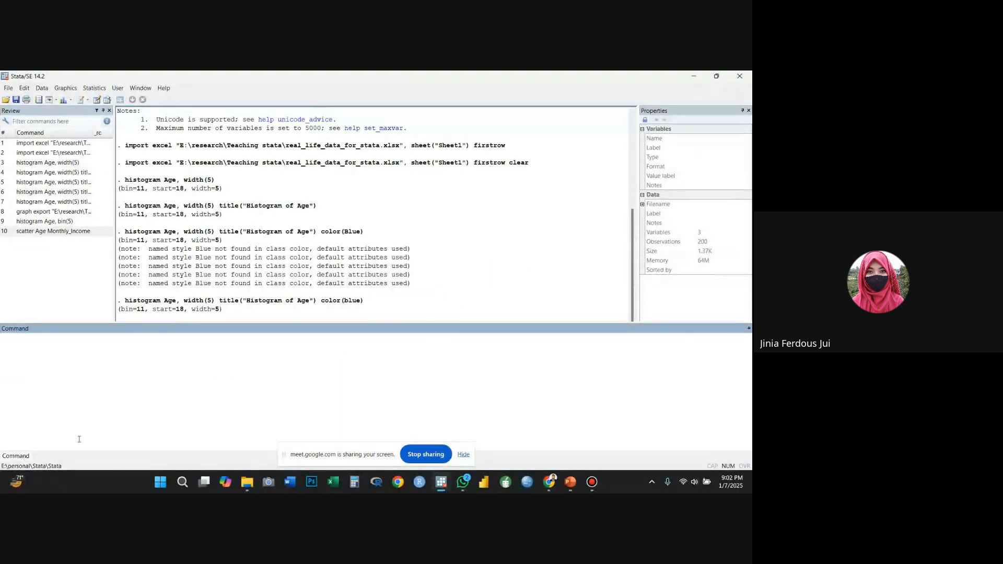
- Bring the scatterplot graph window back to the front and move it clear of the command history and most results
mouse_move(441, 482)
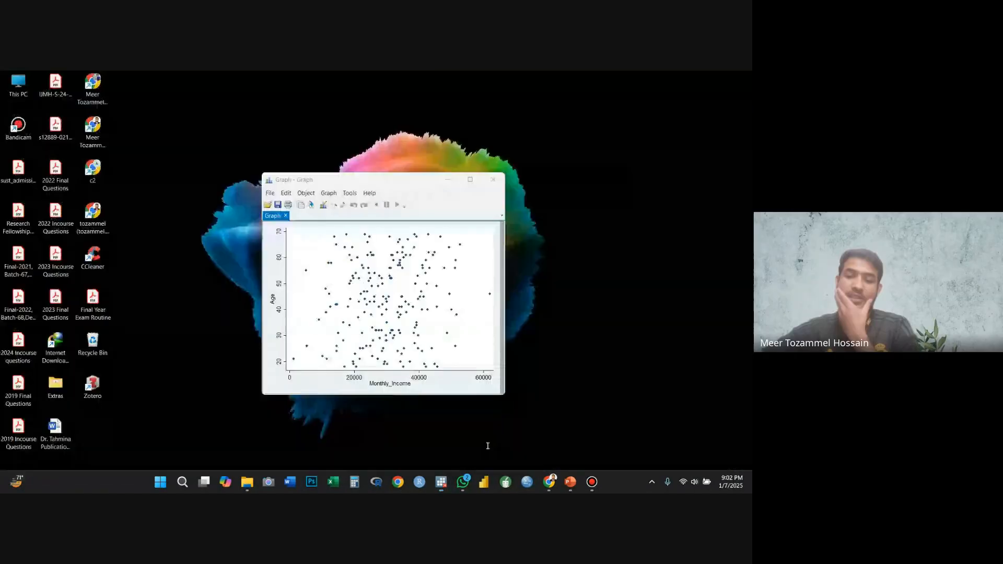
click(490, 437)
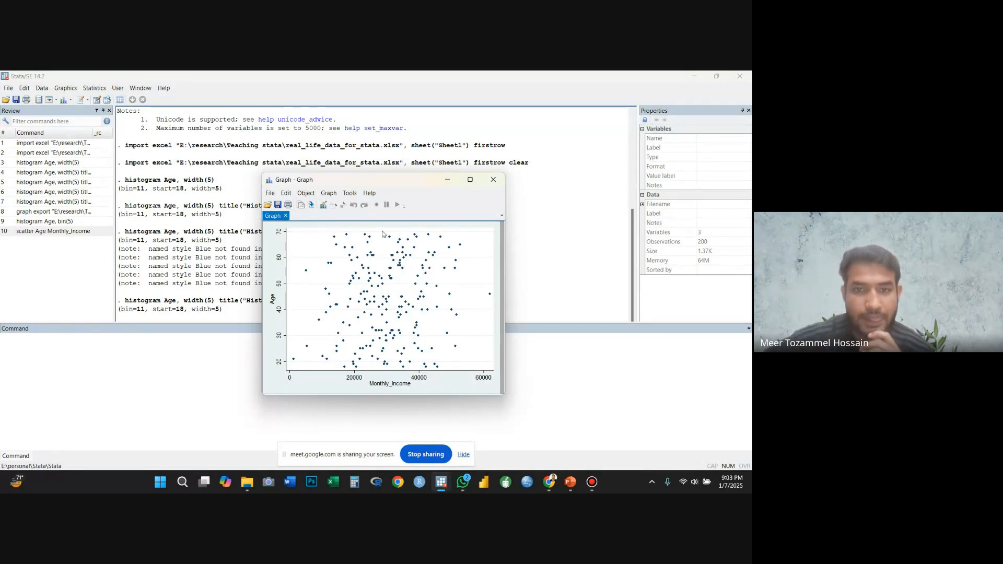
drag(500, 164, 587, 131)
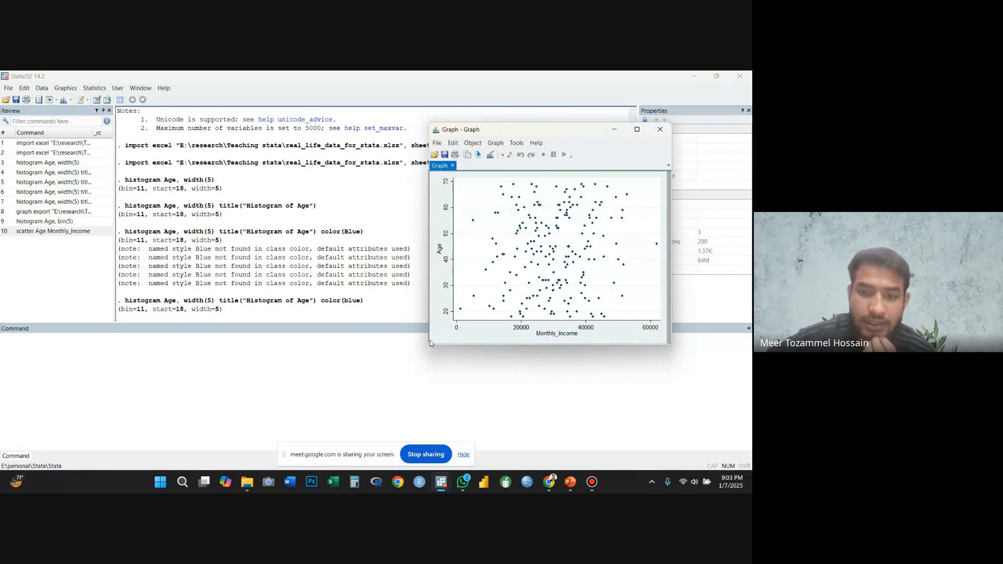
drag(429, 343, 427, 318)
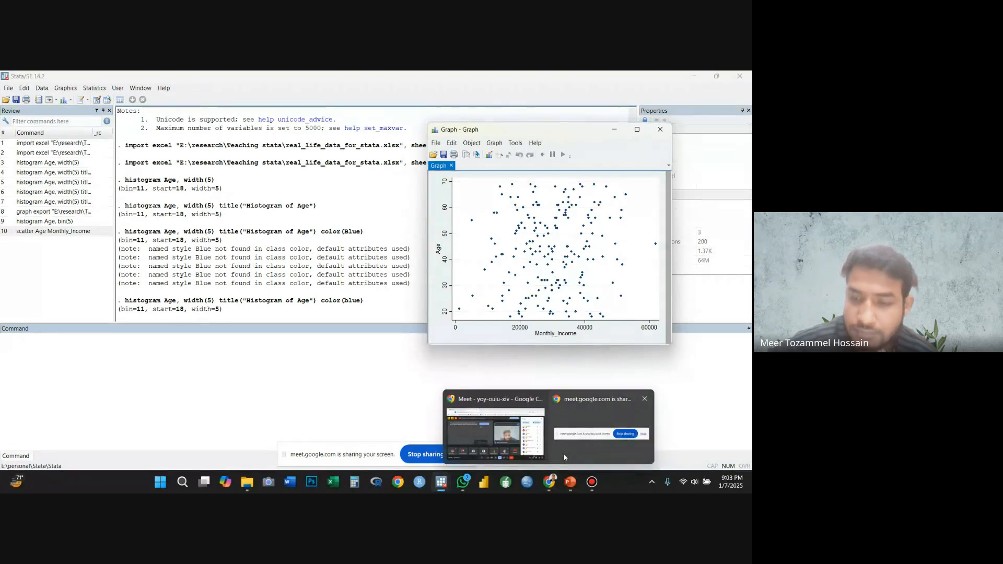
- Switch to the PowerPoint presentation and compare the coding and manual scatterplot methods on slides 8 and 9
click(570, 481)
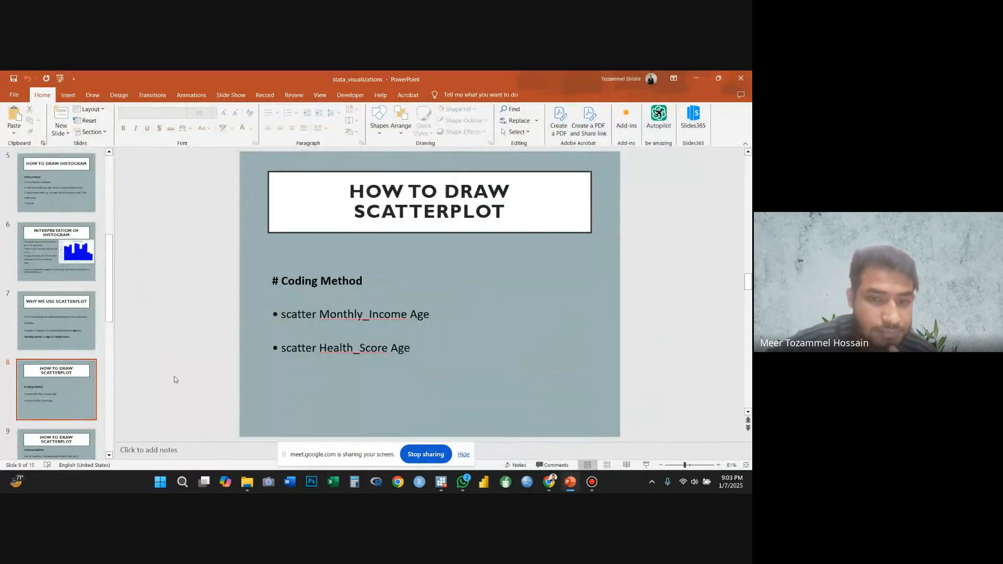
scroll(167, 378, down, 1)
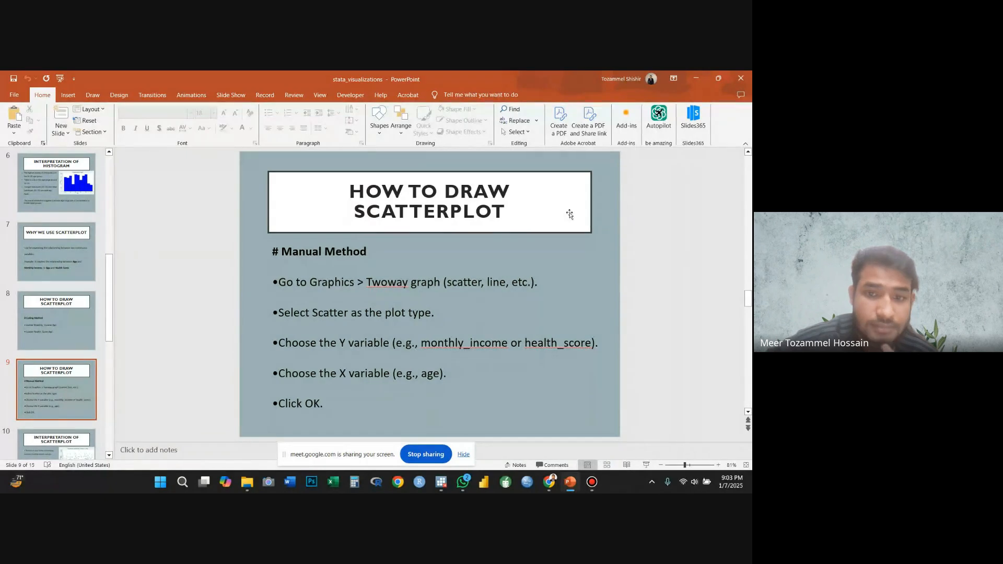
click(25, 345)
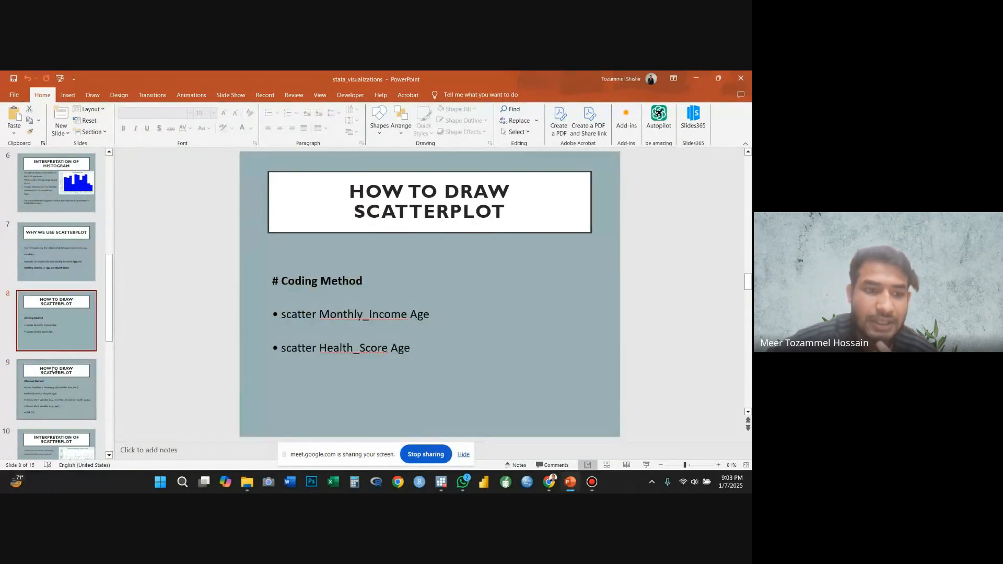
click(53, 370)
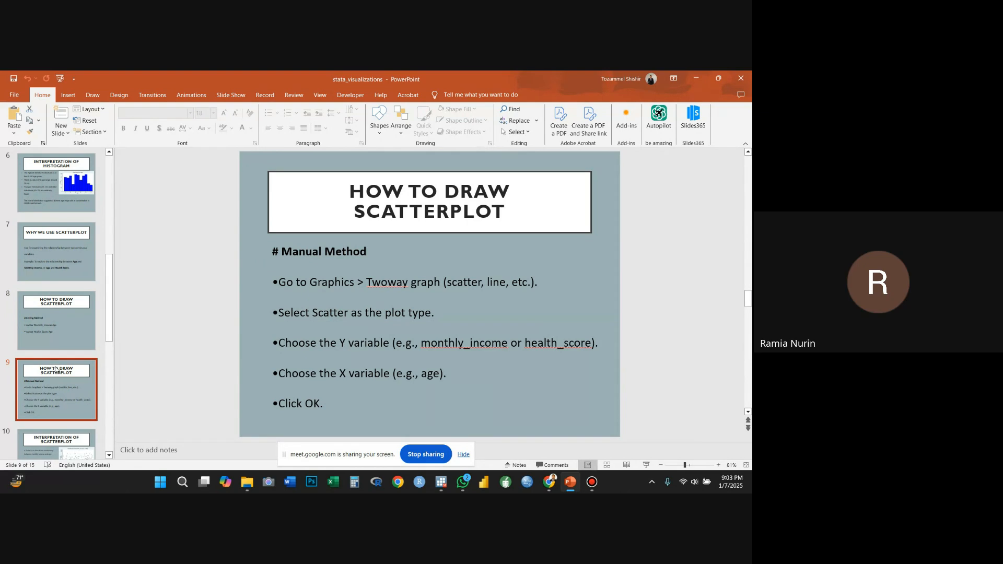
click(62, 327)
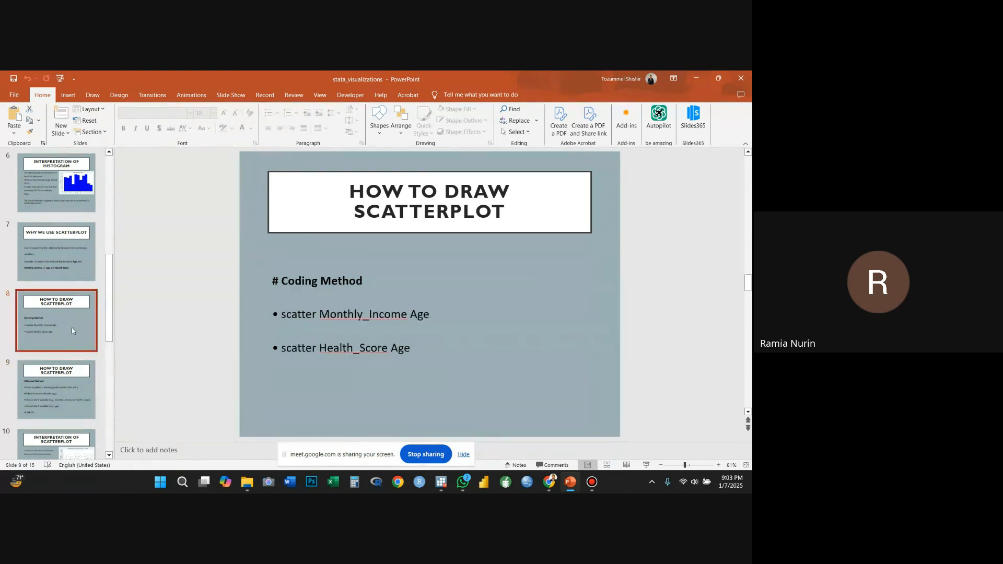
mouse_move(554, 481)
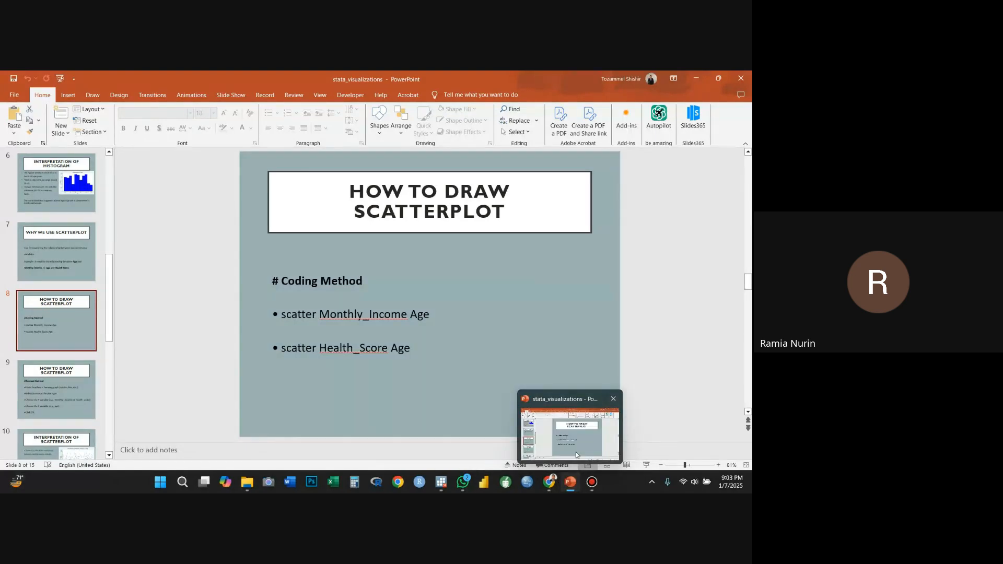
- Switch back to Stata to view the scatterplot and bring the main window in front of the graph
click(571, 483)
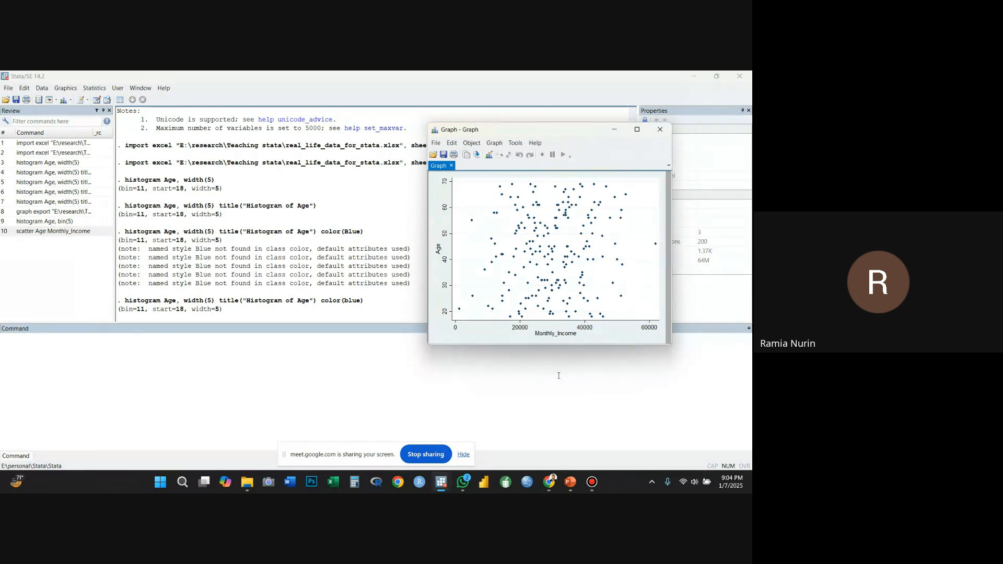
mouse_move(573, 477)
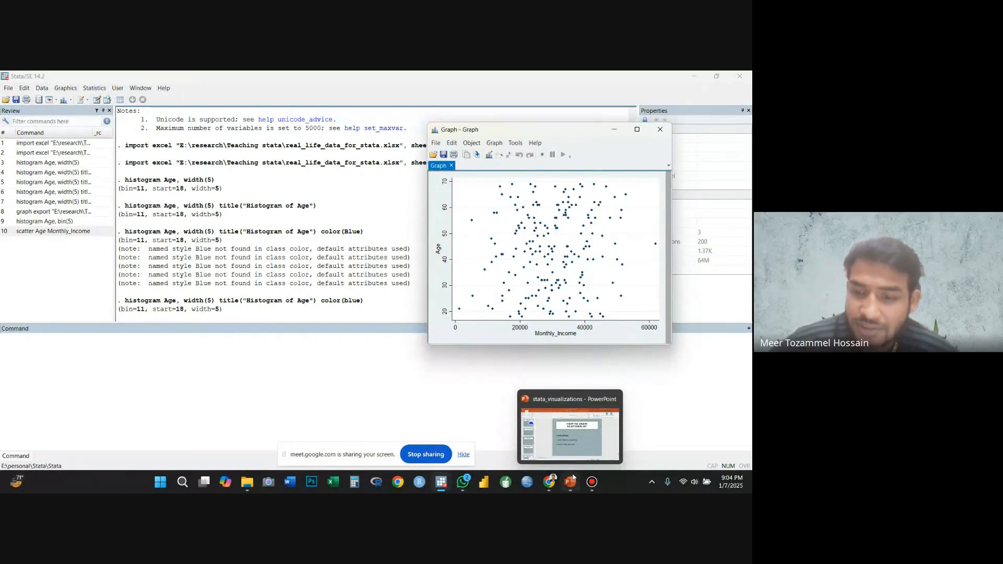
click(572, 443)
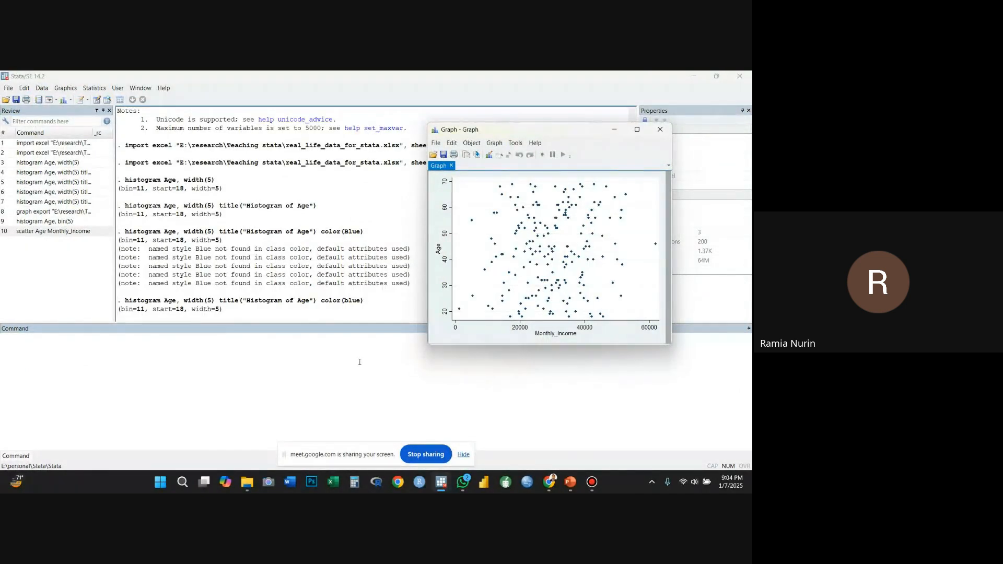
click(373, 309)
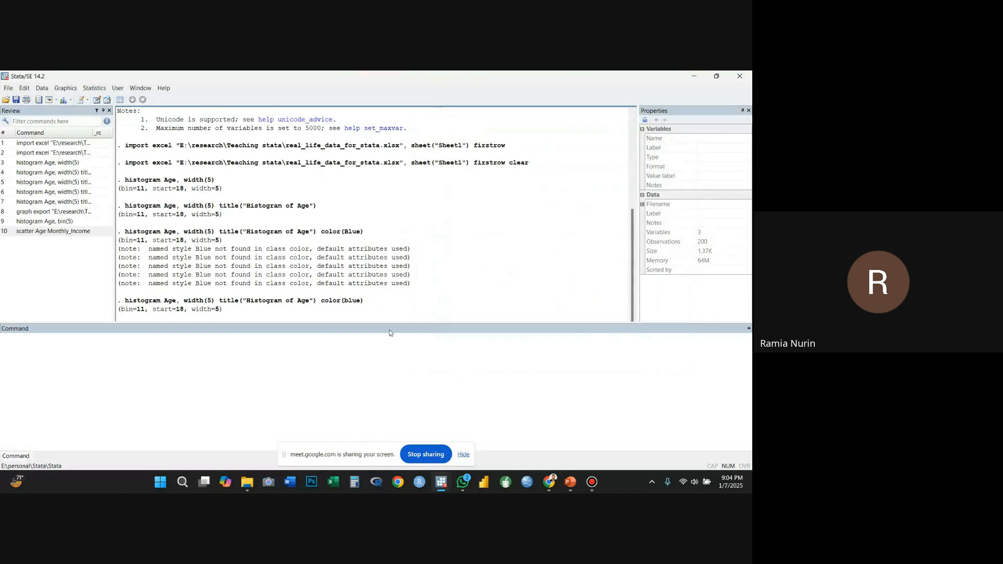
- Switch to the PowerPoint presentation and review the manual scatterplot method on slide 9
click(570, 482)
scroll(59, 393, down, 1)
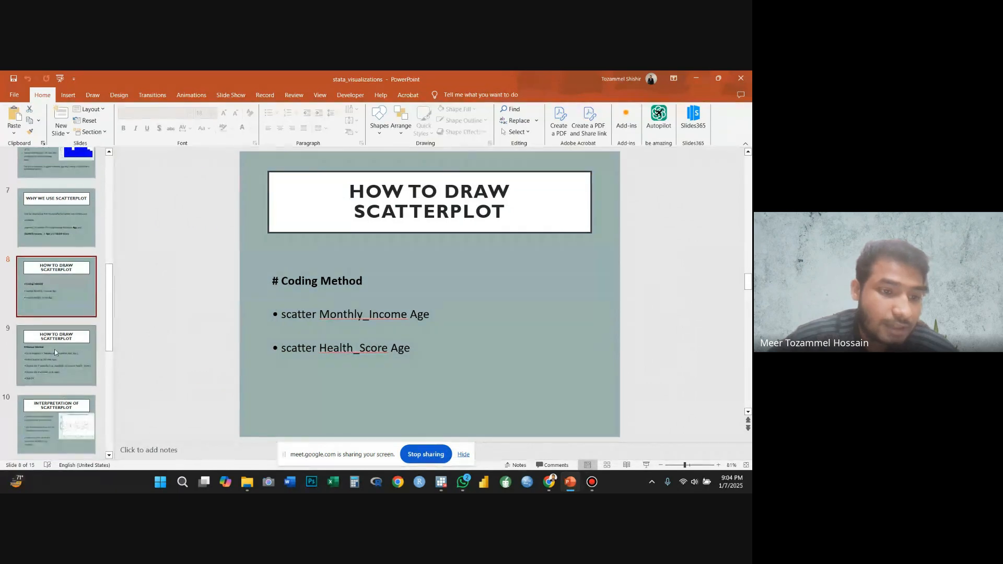
click(55, 352)
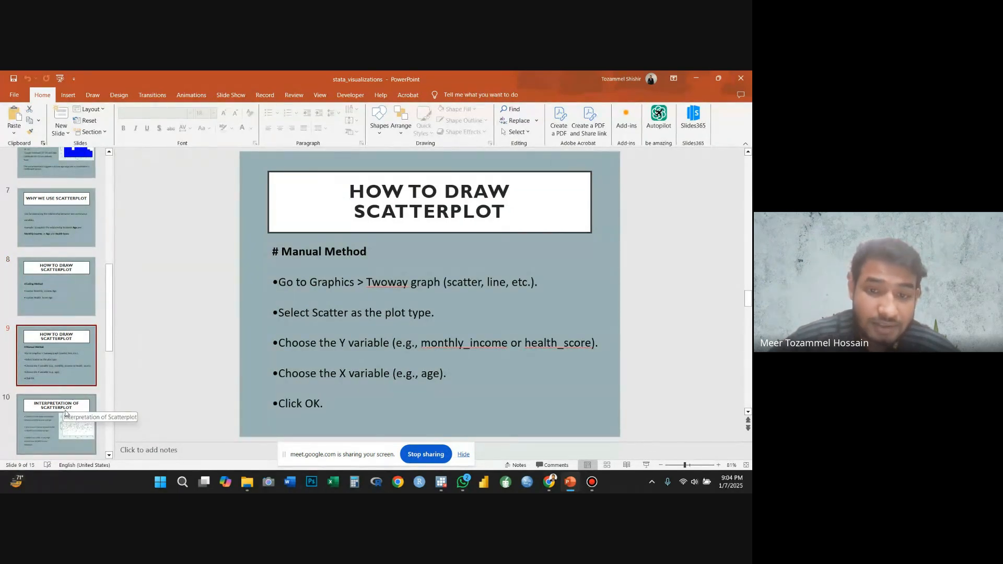
click(65, 414)
click(72, 362)
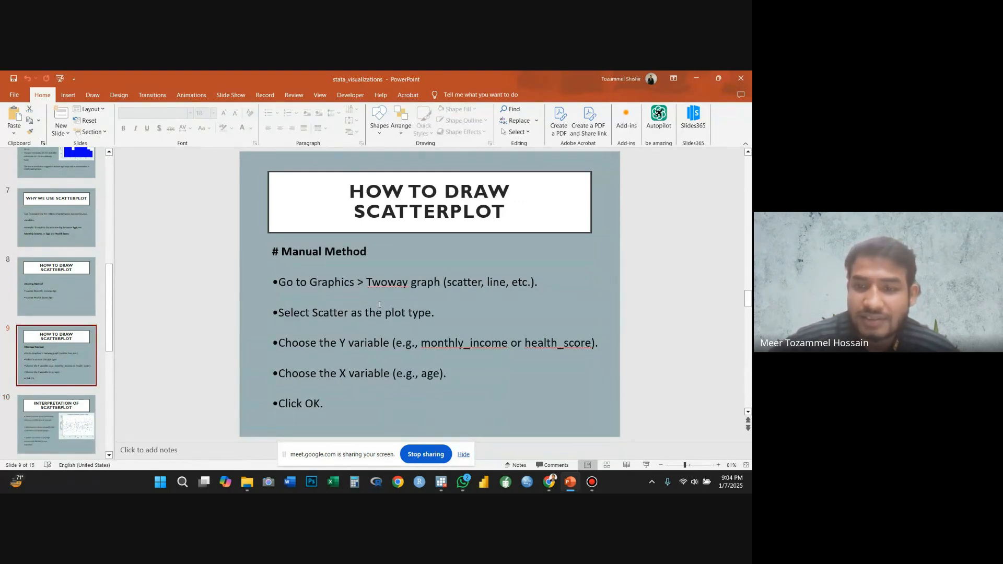
- Alternate between Stata and the manual method slide to recheck the instructions, finishing on Stata's main window
click(570, 486)
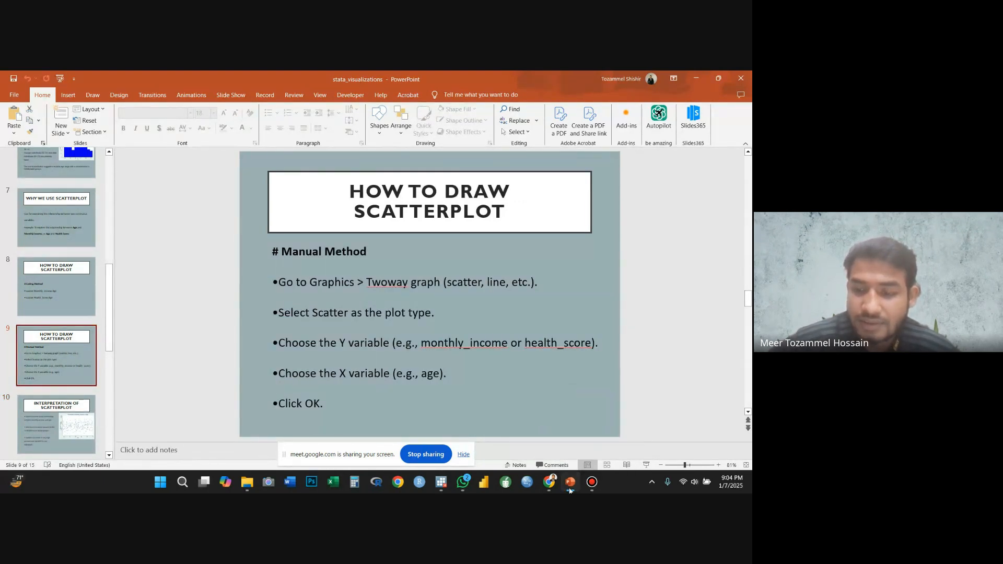
mouse_move(548, 487)
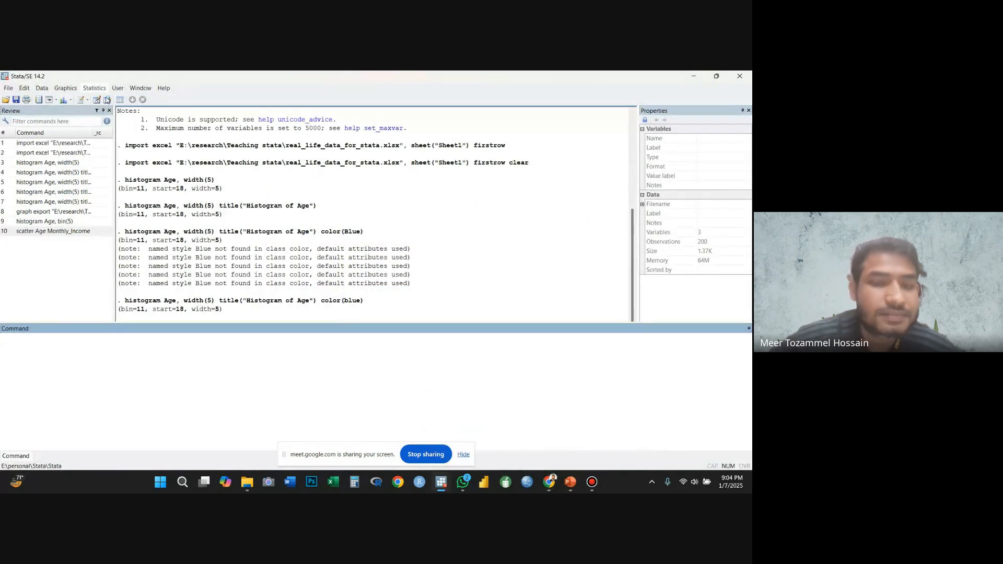
click(573, 487)
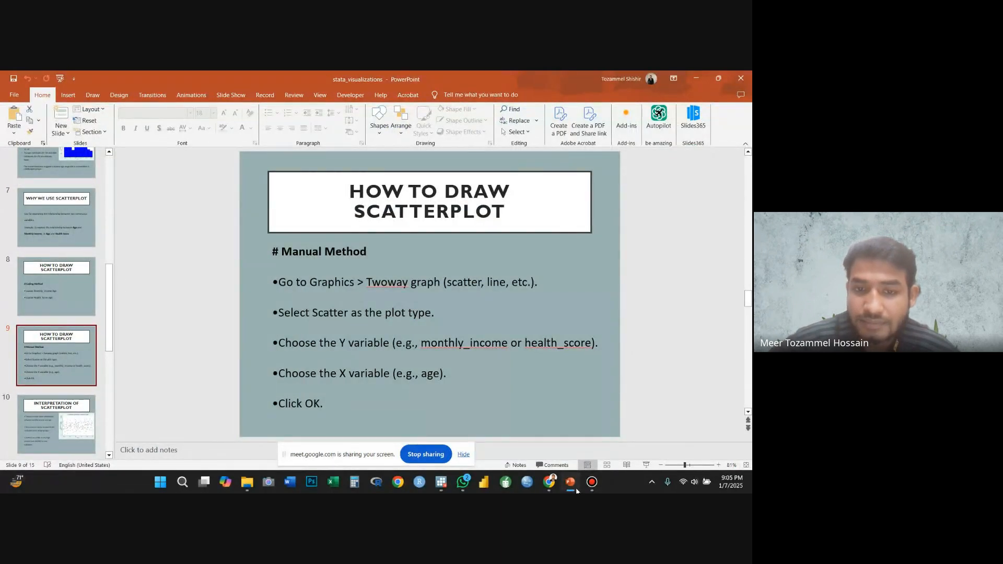
click(575, 488)
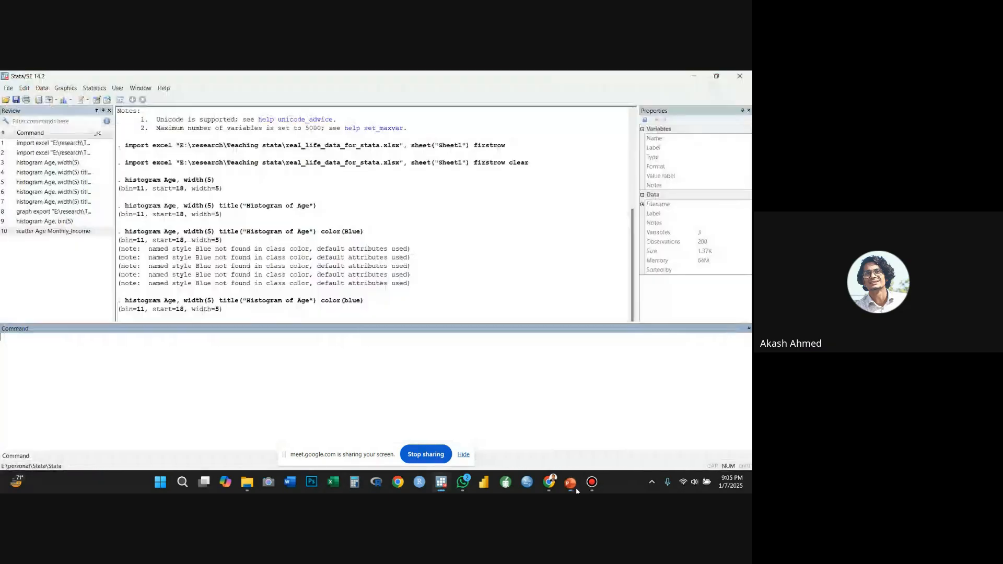
- Open the Twoway graphs dialog and create a new plot definition of the basic Scatter type
click(72, 88)
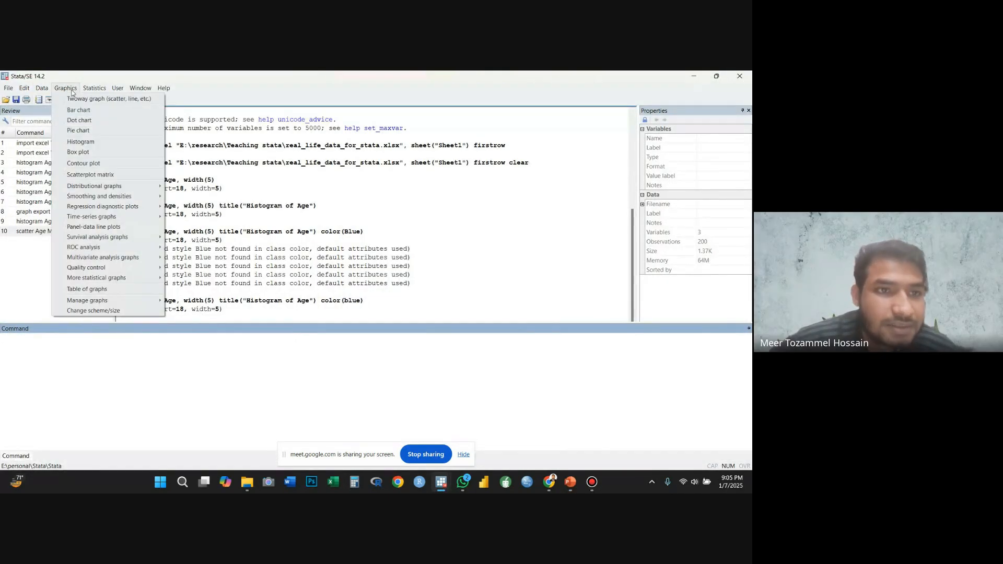
click(89, 98)
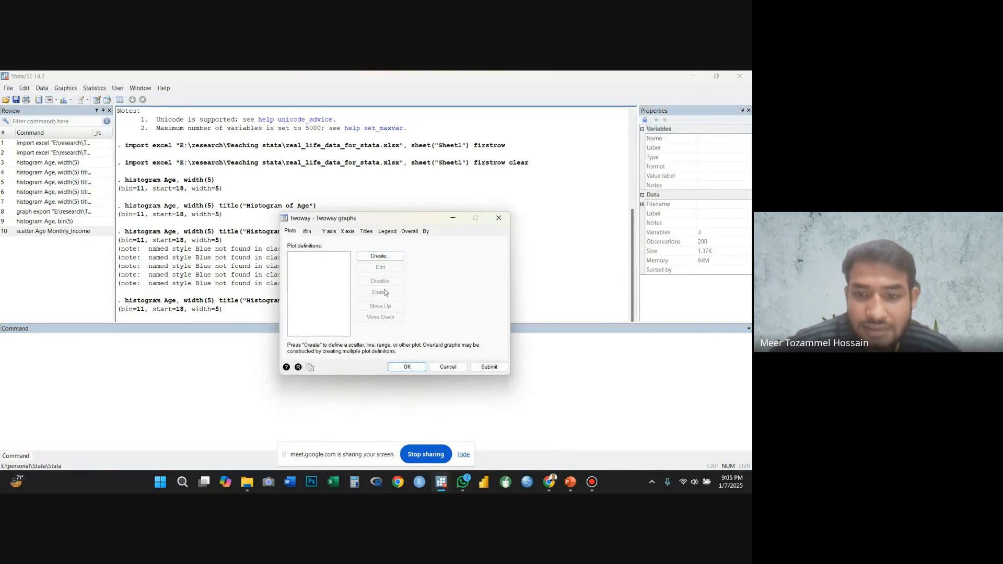
click(382, 256)
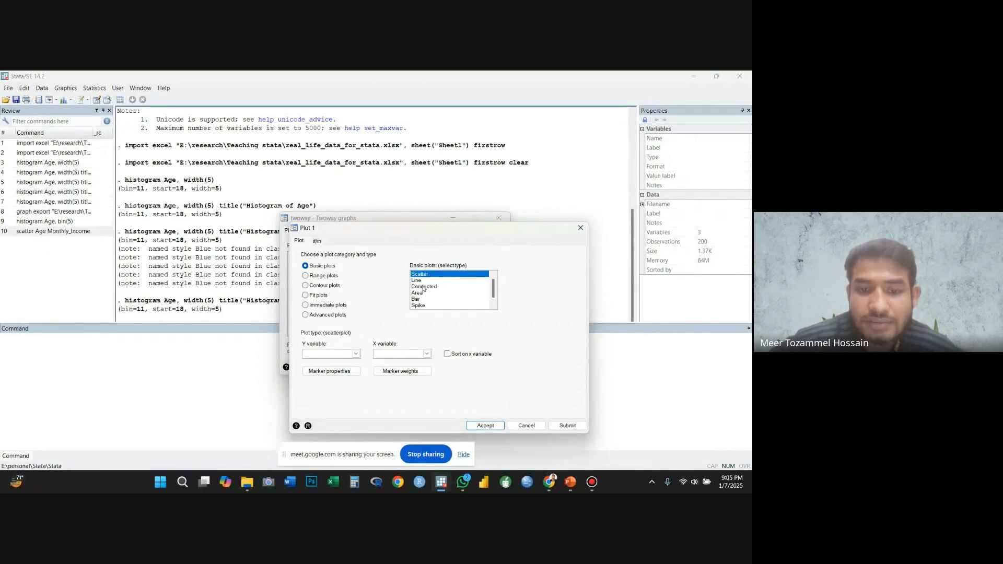
- Set Monthly_Income as the Y variable and Age as the X variable, and submit the scatterplot
click(356, 354)
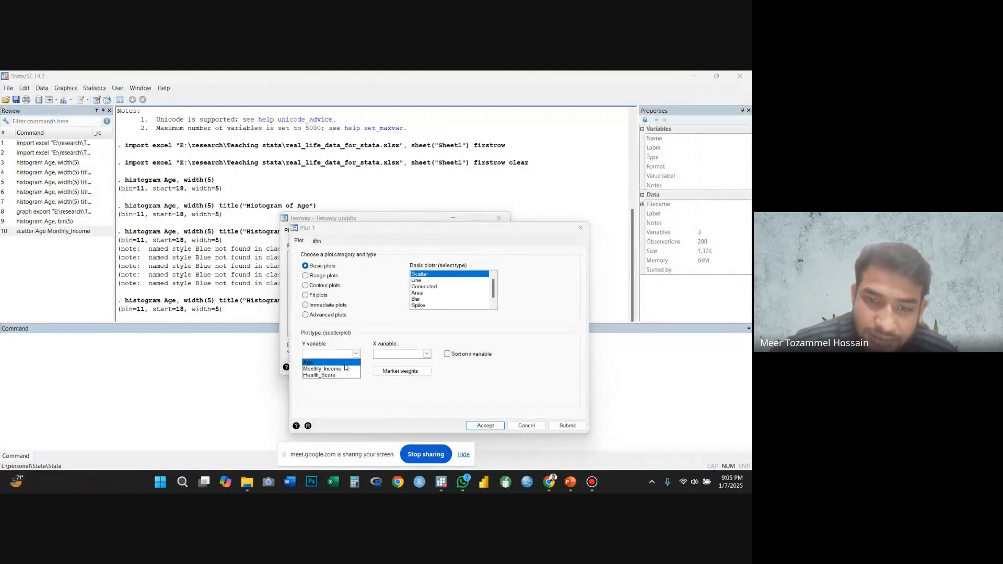
click(345, 369)
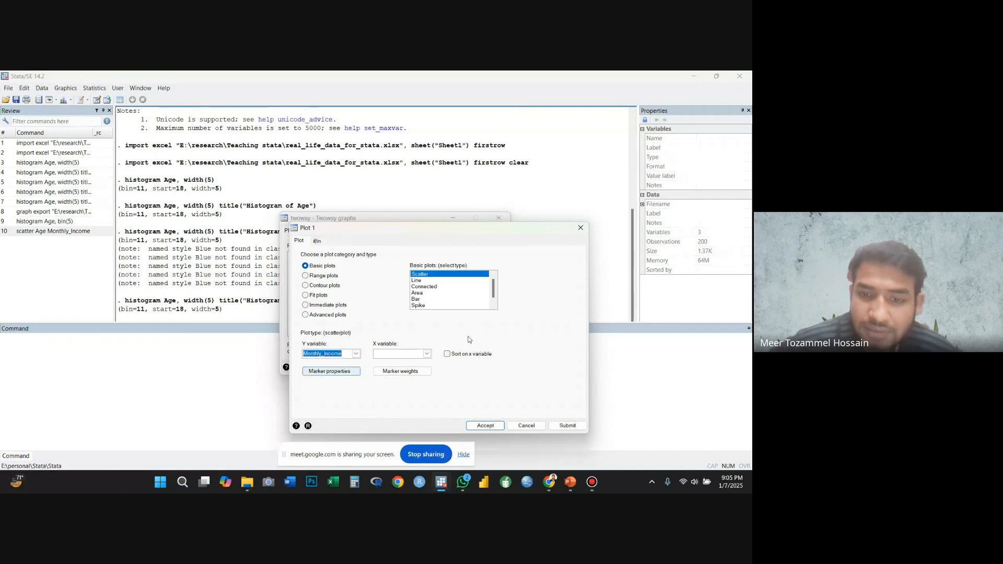
click(426, 354)
click(410, 363)
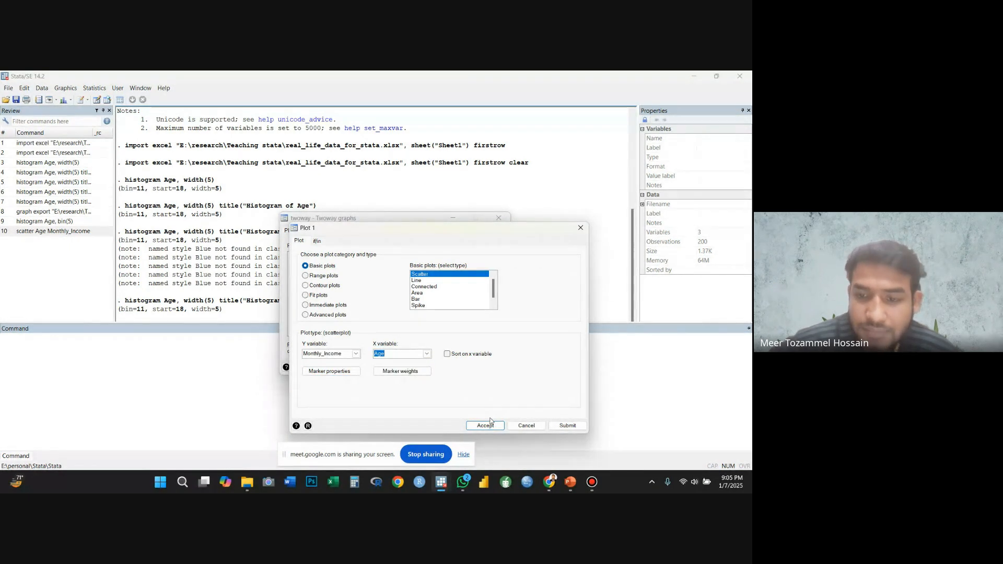
click(567, 426)
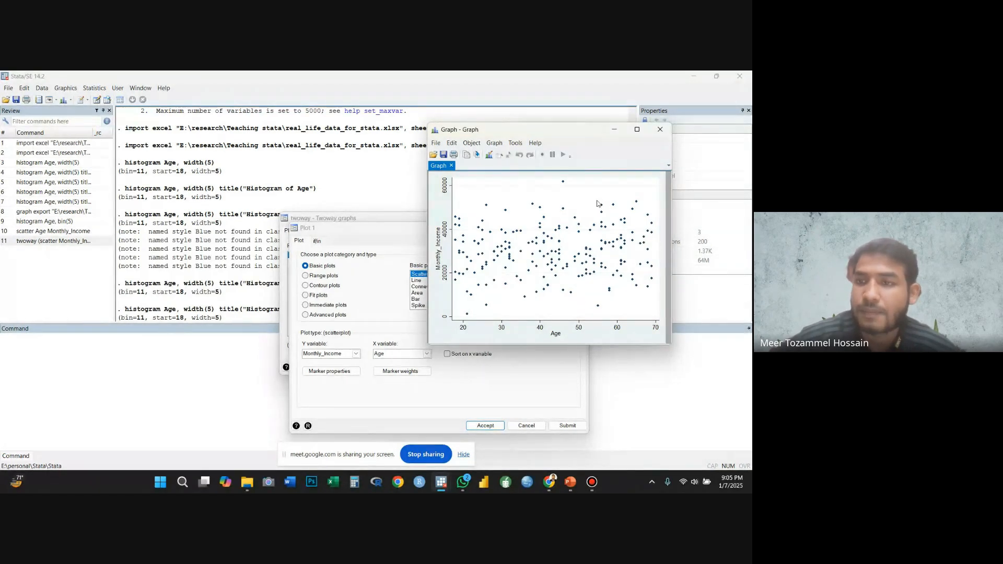
- Close the scatterplot graph window together with the Plot 1 and Twoway graphs dialogs
click(660, 129)
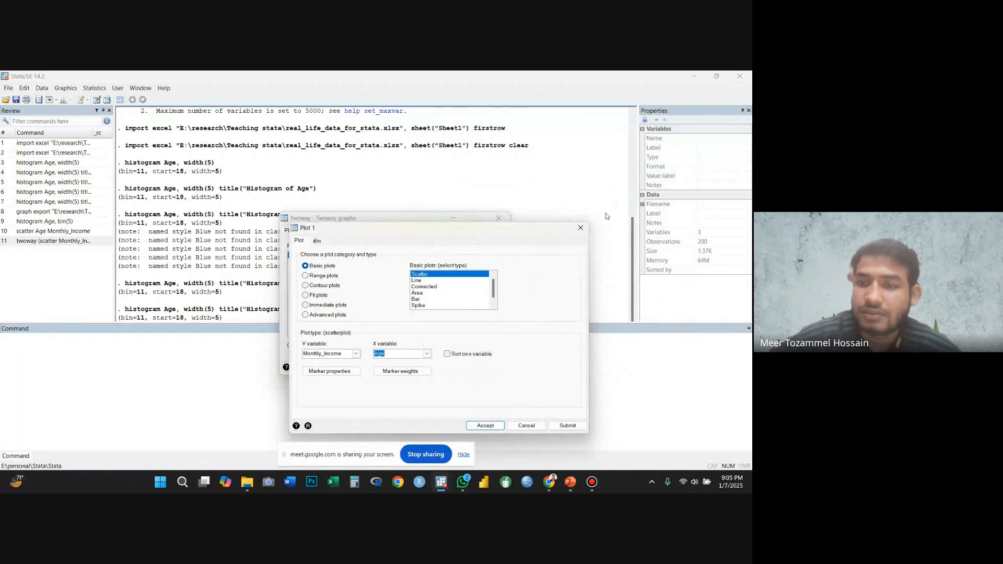
click(581, 228)
click(498, 218)
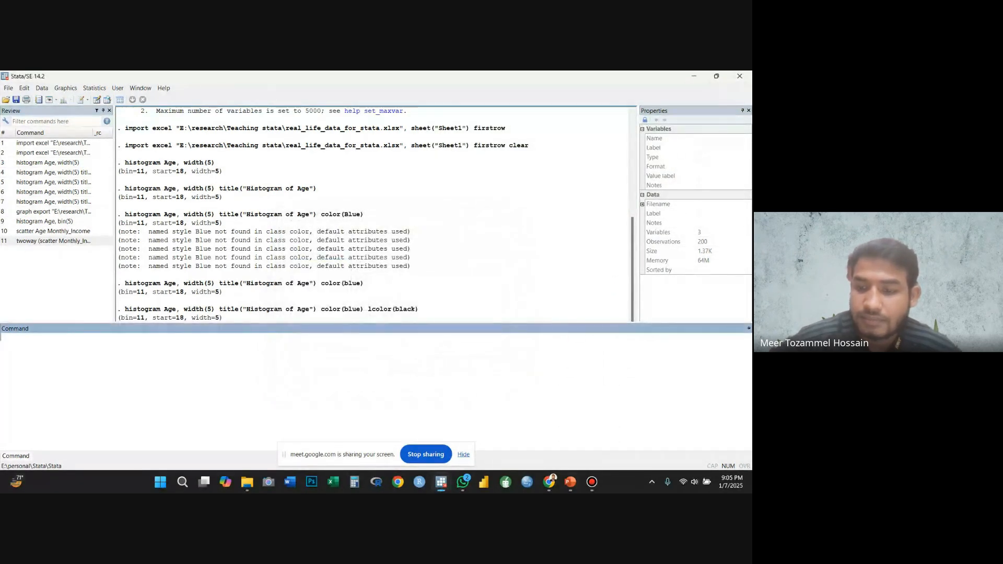
- Switch to the PowerPoint presentation and go to slide 10 on the interpretation of the scatterplot
click(570, 482)
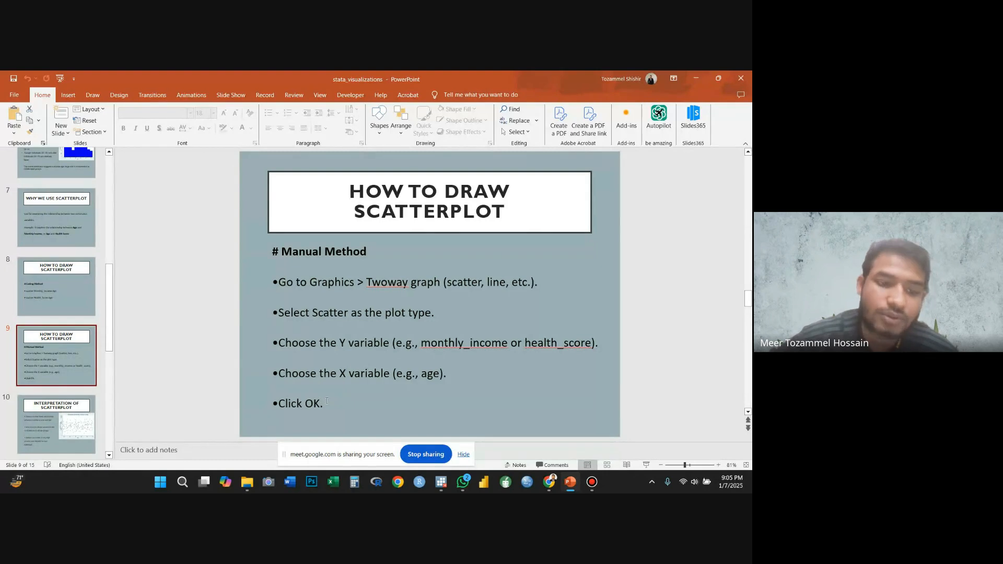
click(67, 423)
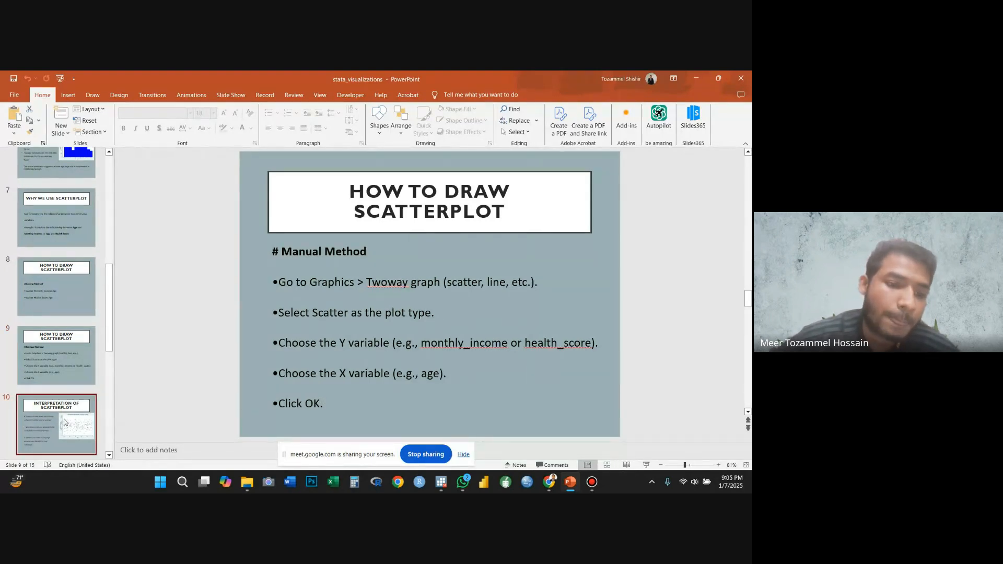